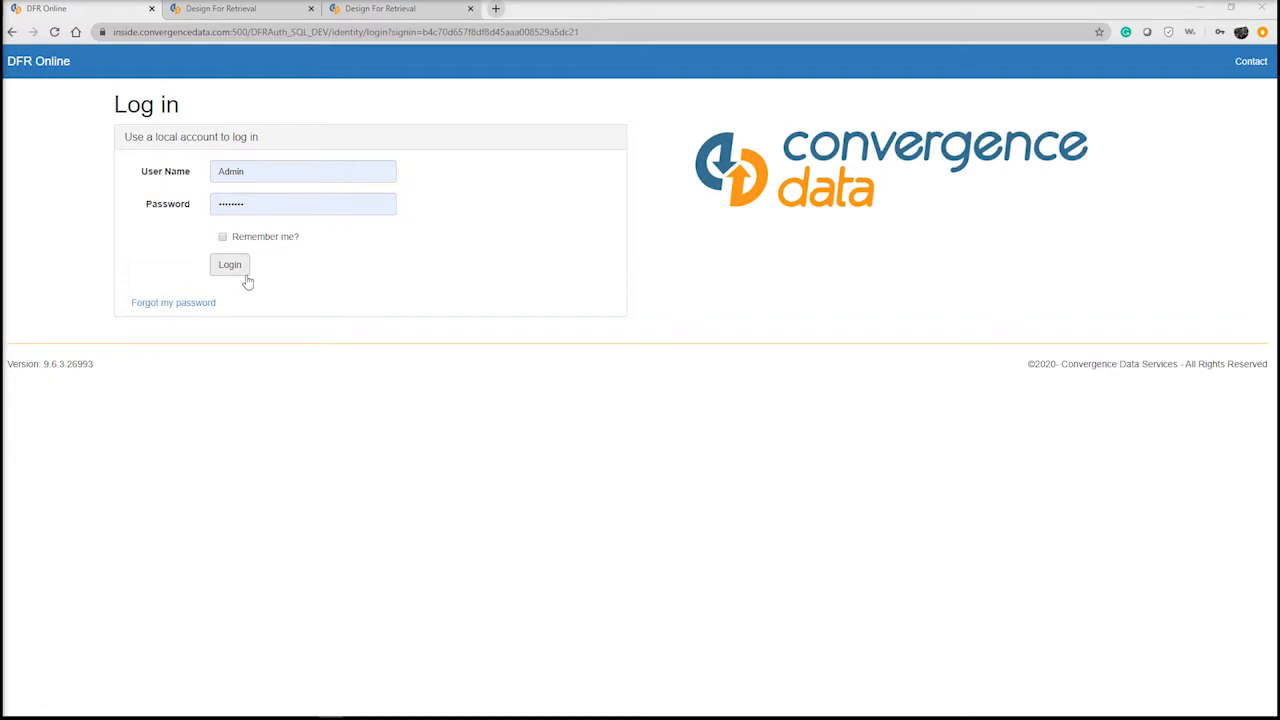
Step: Log in with the saved administrator user name and password
click(260, 172)
key(Down)
key(Return)
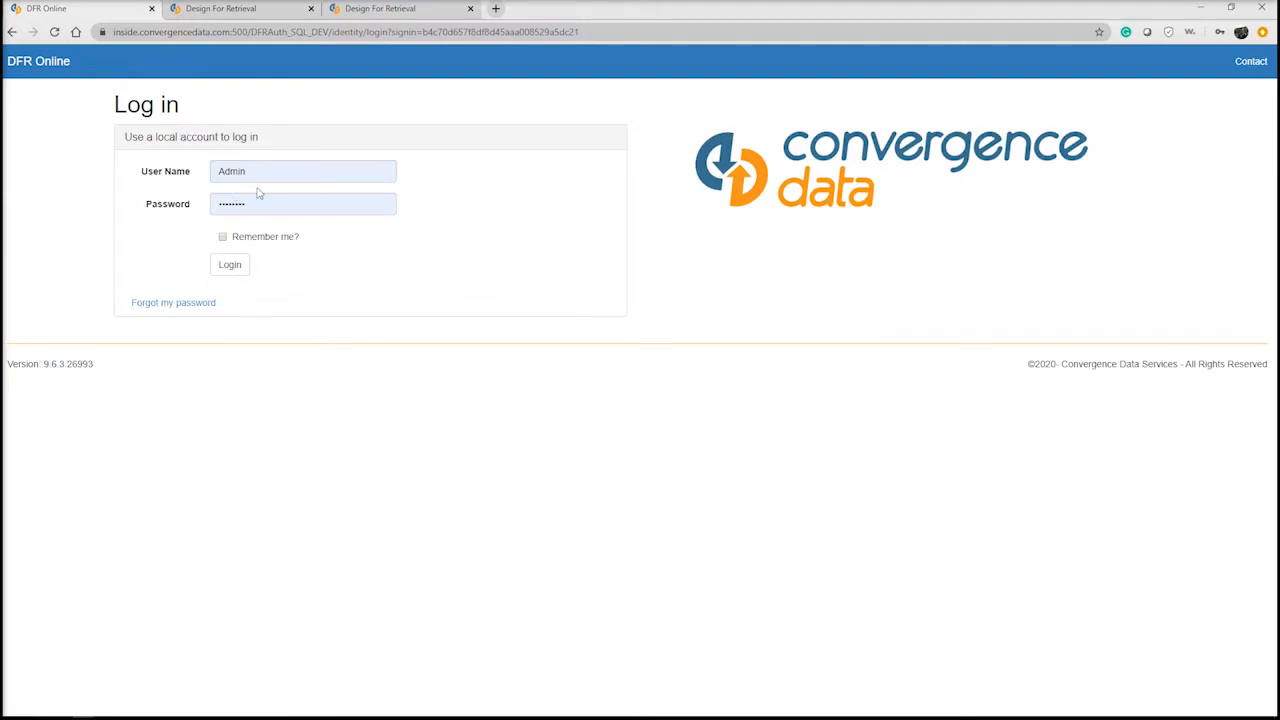
click(229, 266)
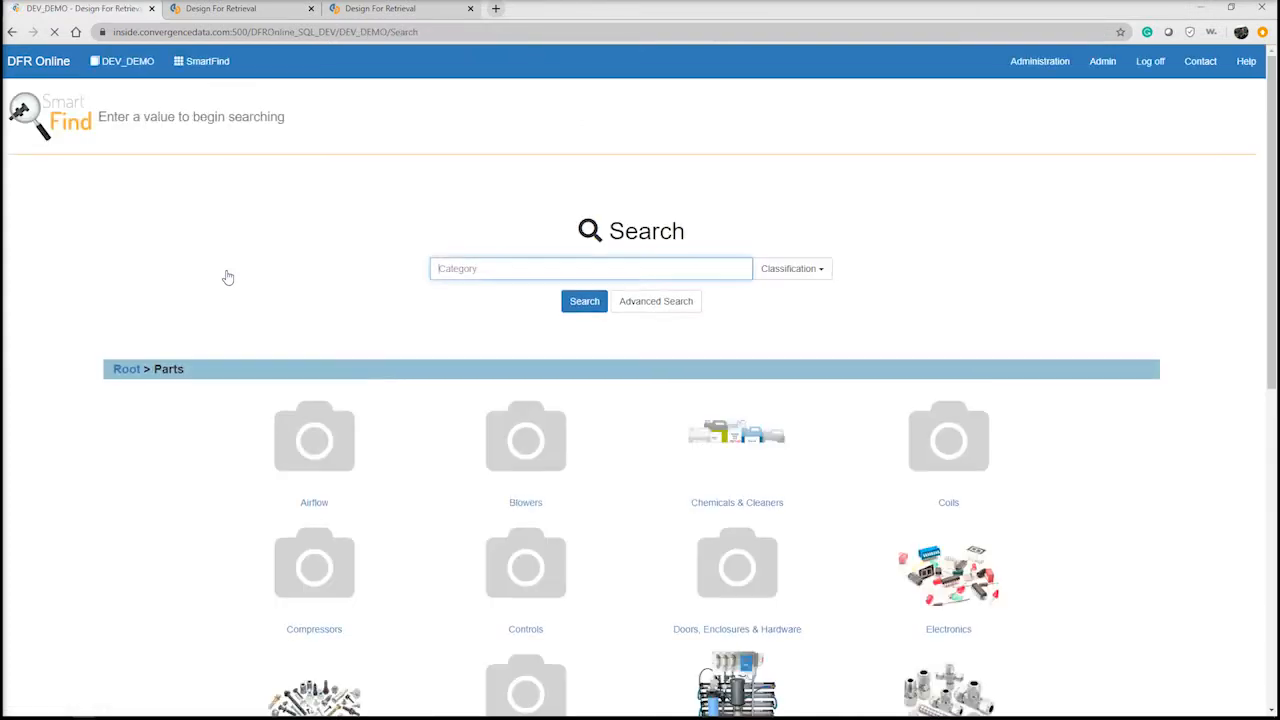
Step: Open Item Access Group Administration for the DEV_DEMO catalog
click(1046, 64)
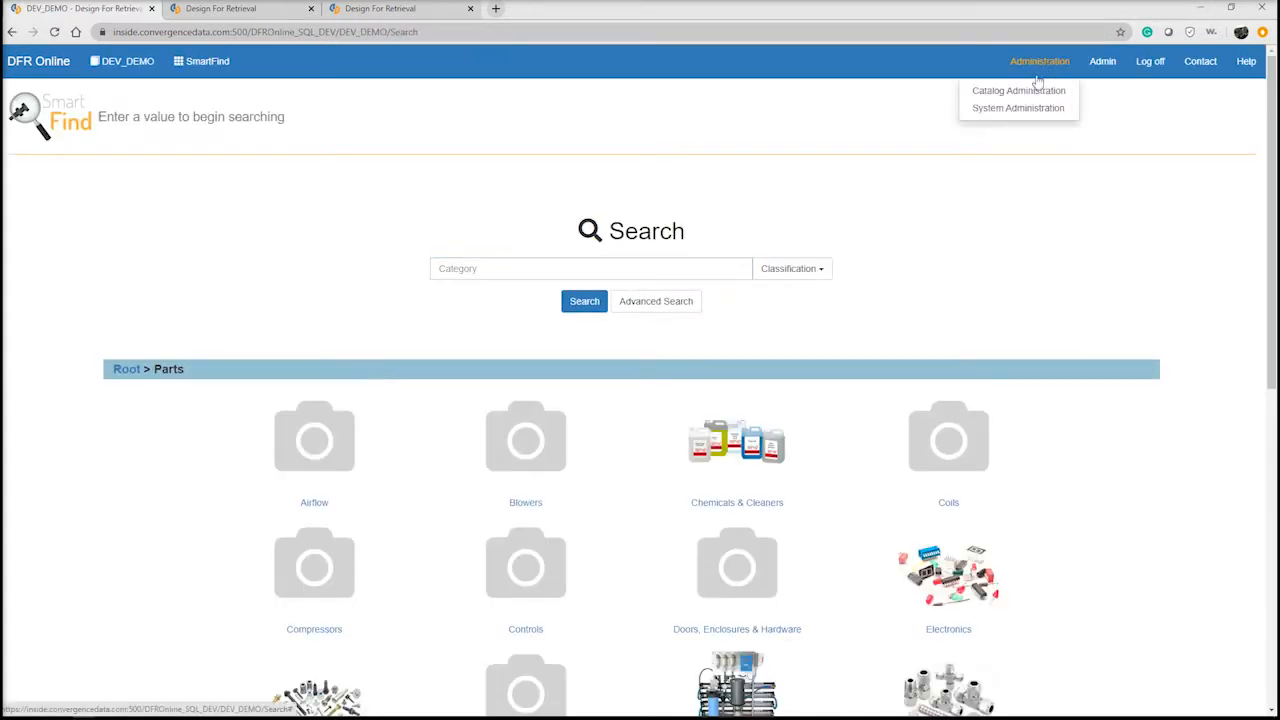
click(1030, 91)
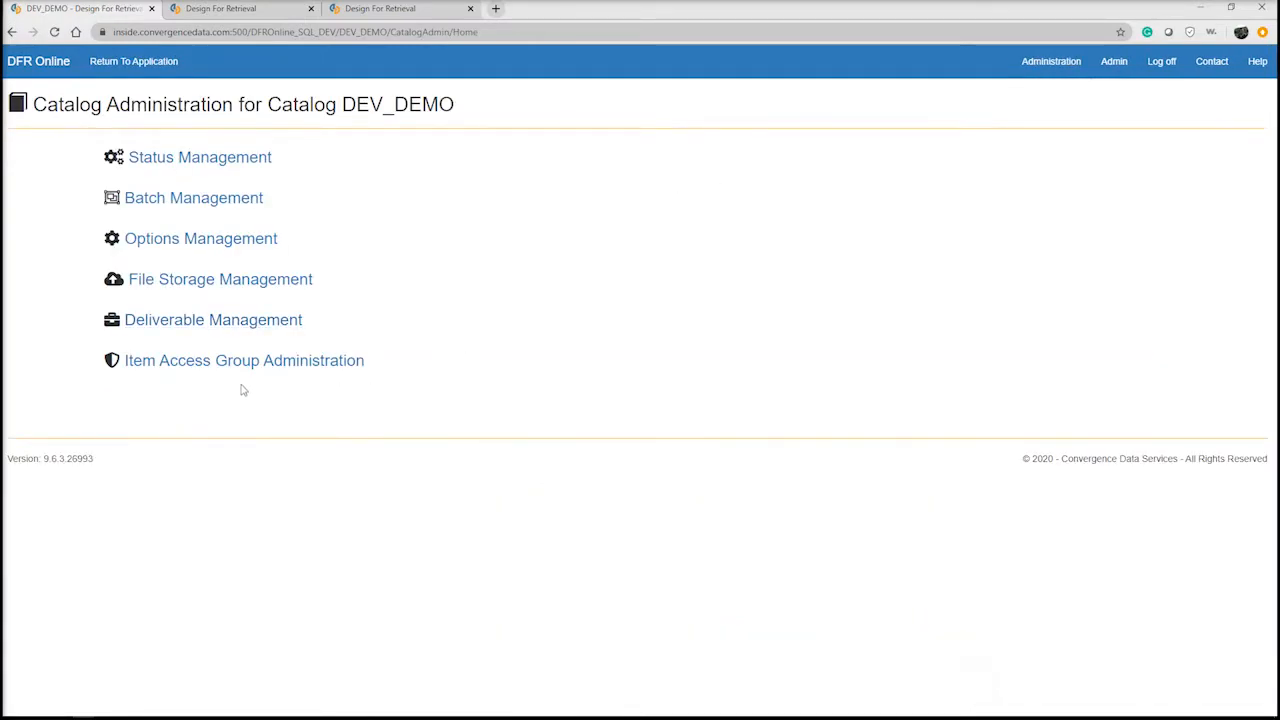
click(188, 372)
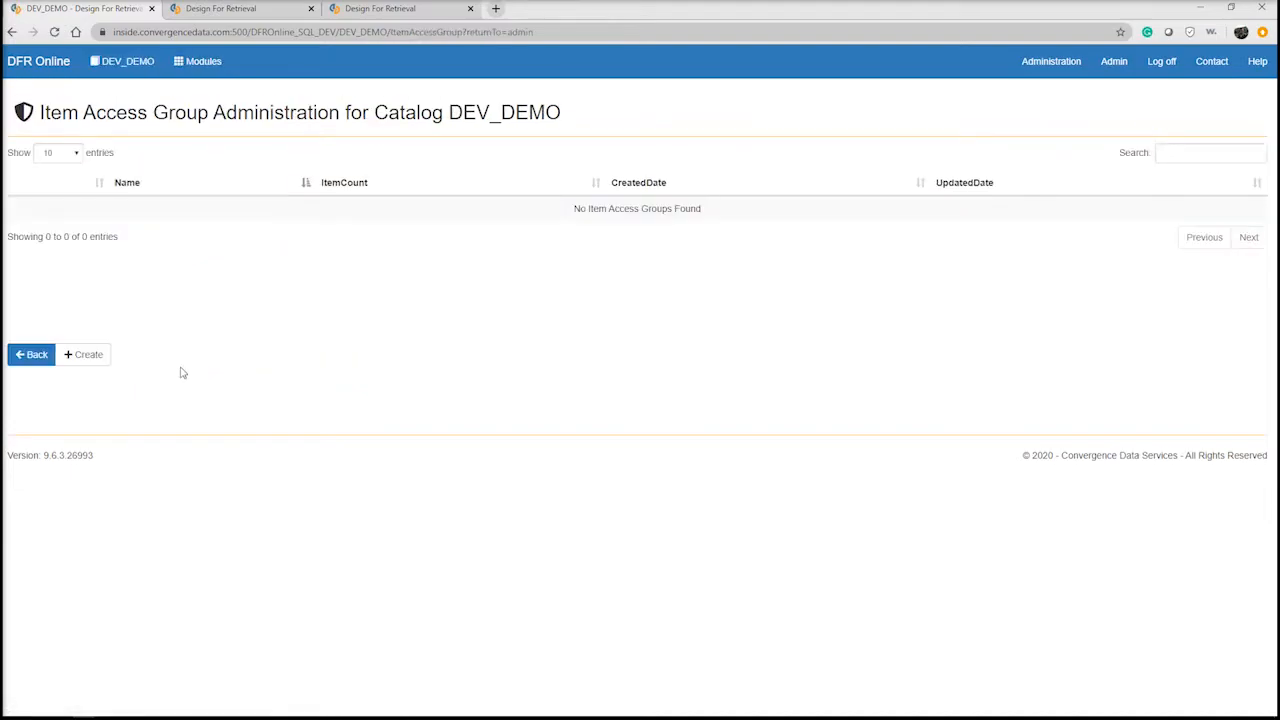
Step: Create an item access group with the name and description Group 1, and save it
click(90, 360)
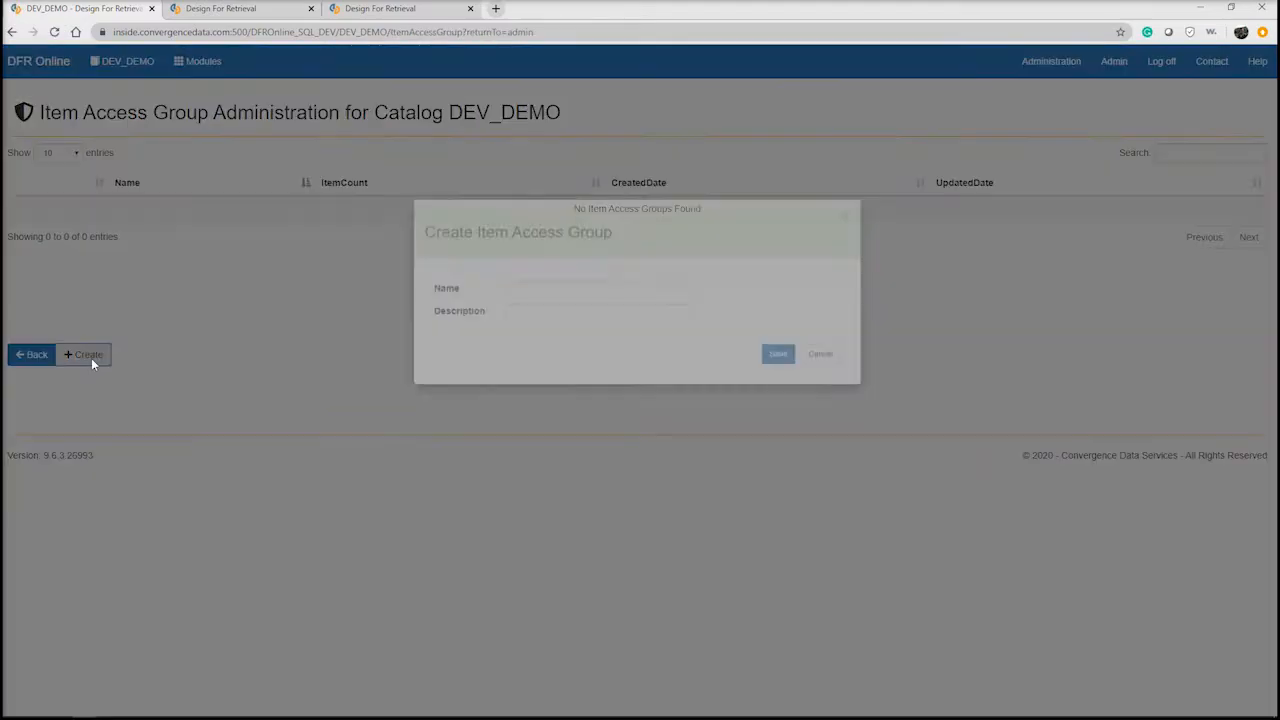
click(557, 332)
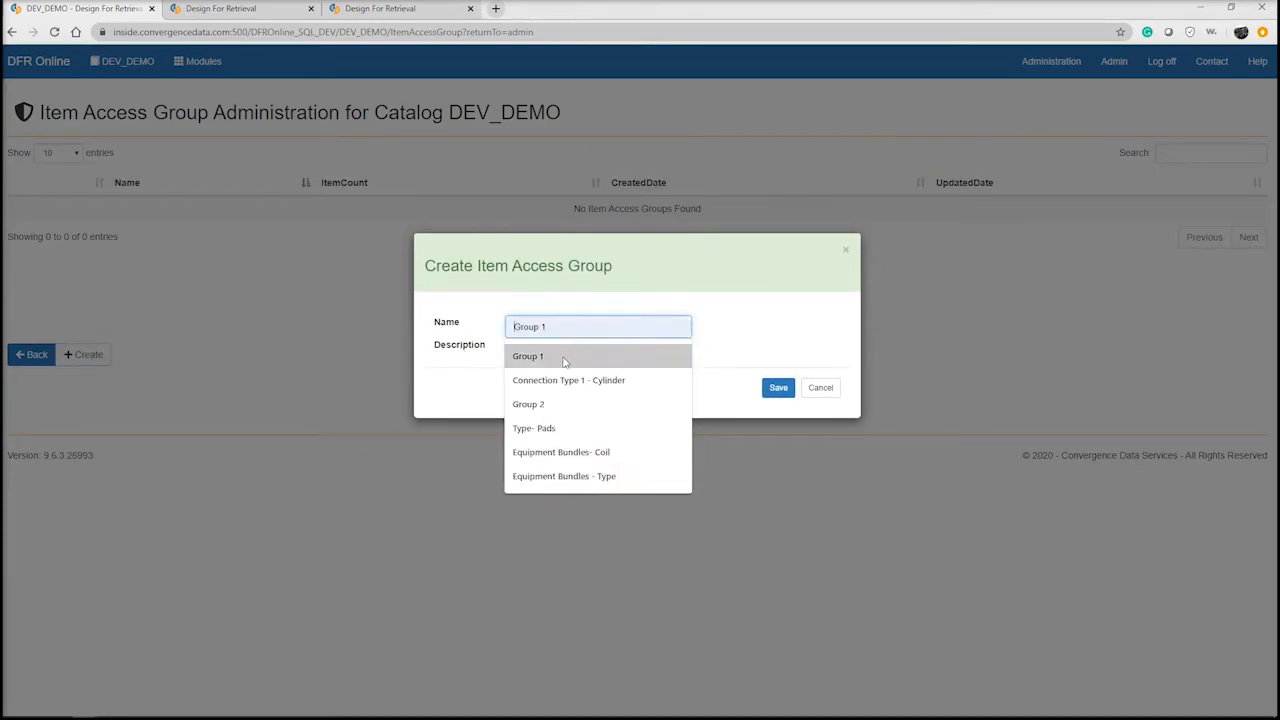
click(565, 358)
drag(570, 328, 423, 330)
key(ctrl+c)
click(525, 350)
key(ctrl+v)
click(771, 333)
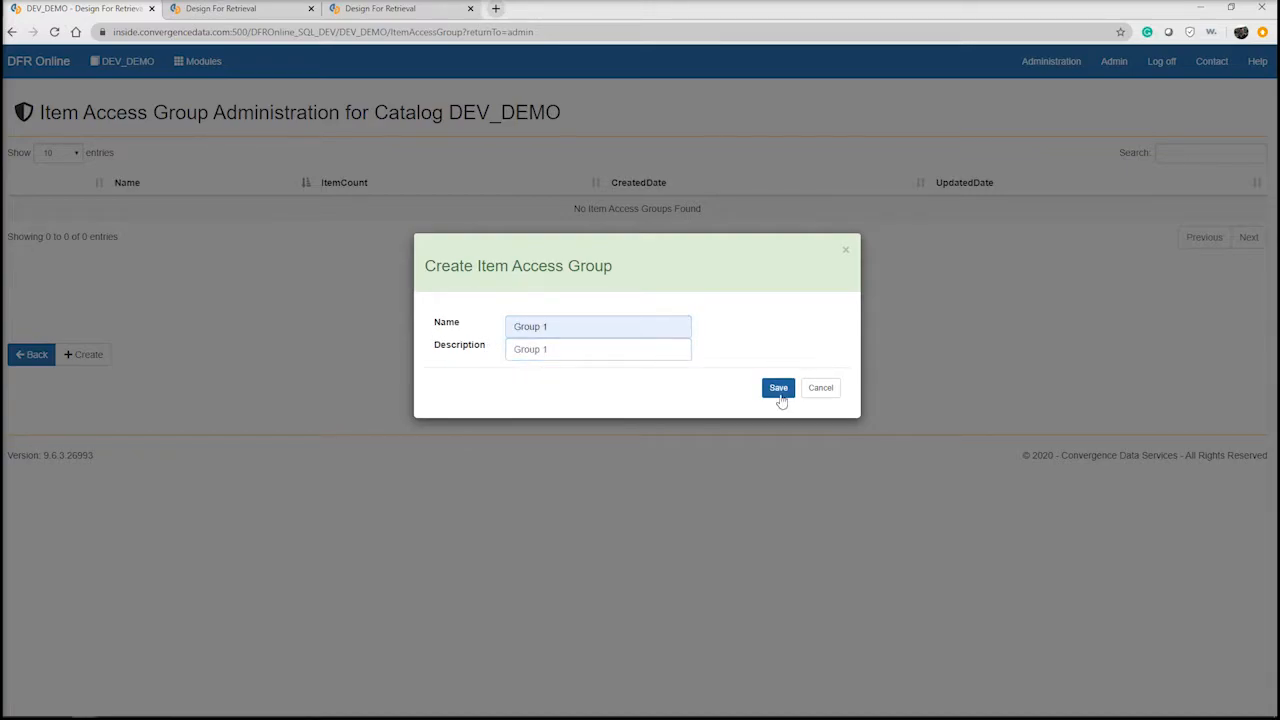
click(779, 390)
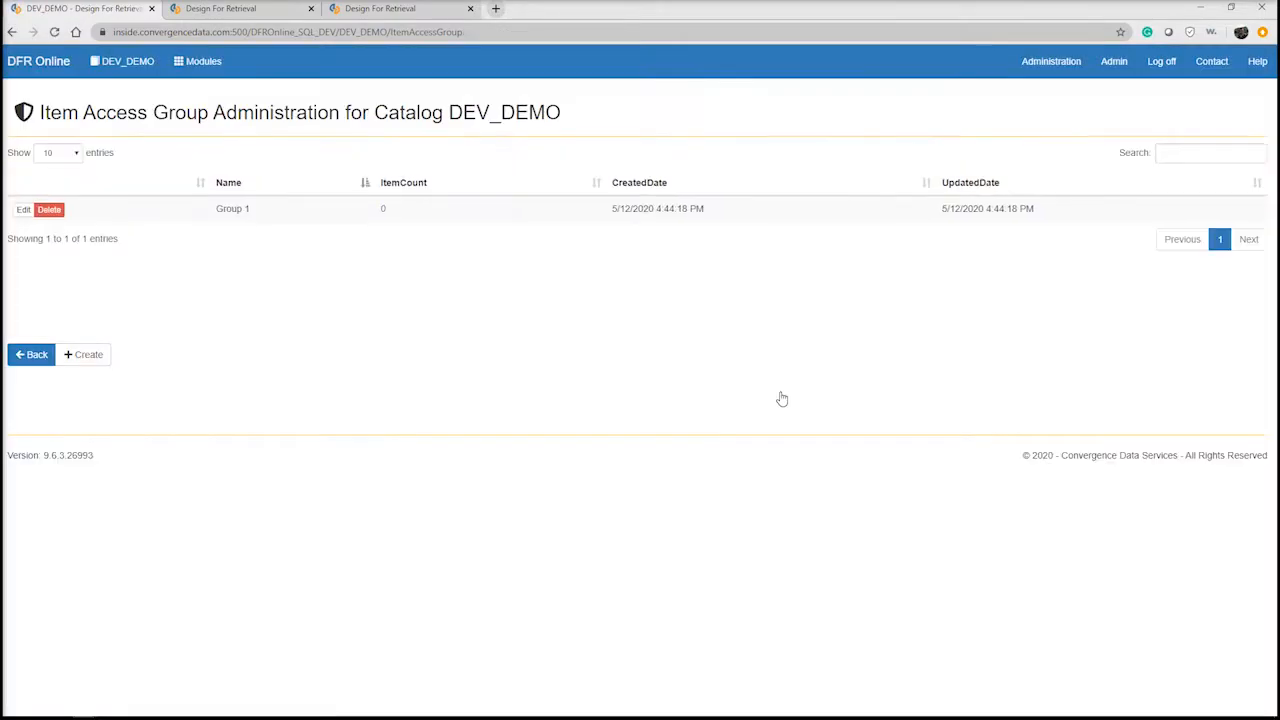
Step: Create a second item access group with the name and description Group 2, and save it
click(96, 355)
click(588, 324)
text(Group 2)
triple_click(588, 324)
key(ctrl+c)
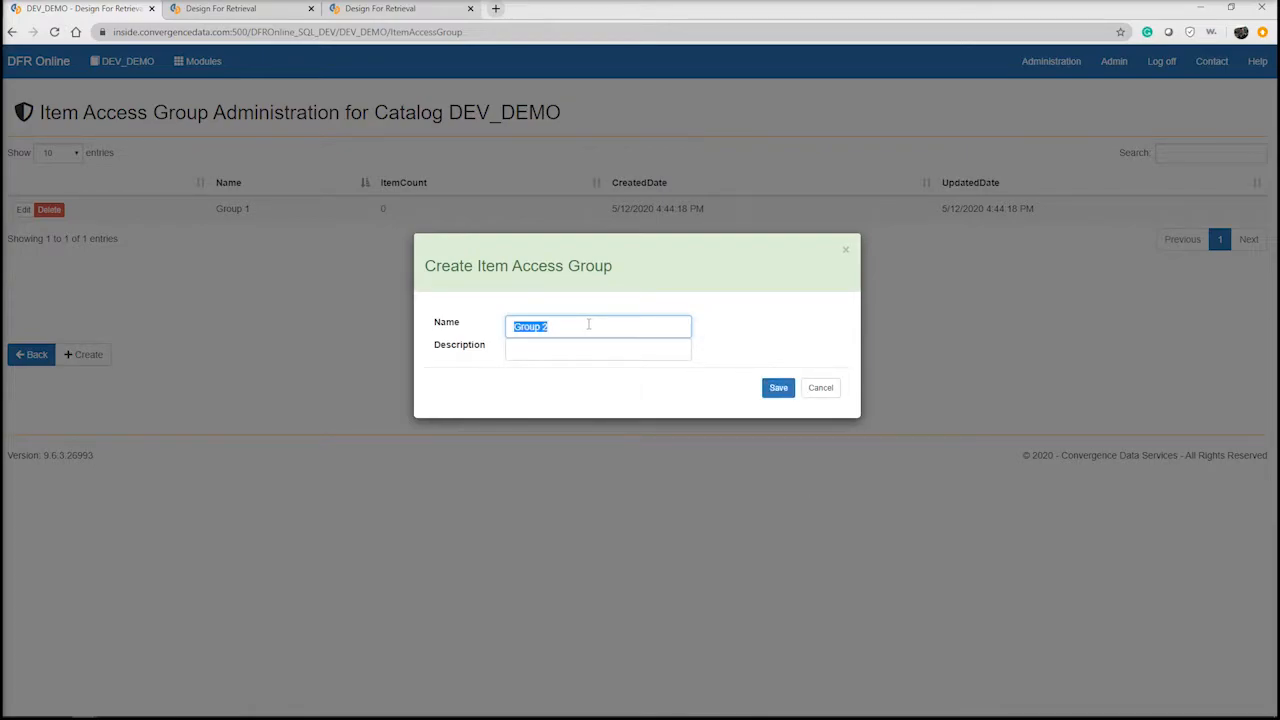
key(Tab)
key(ctrl+v)
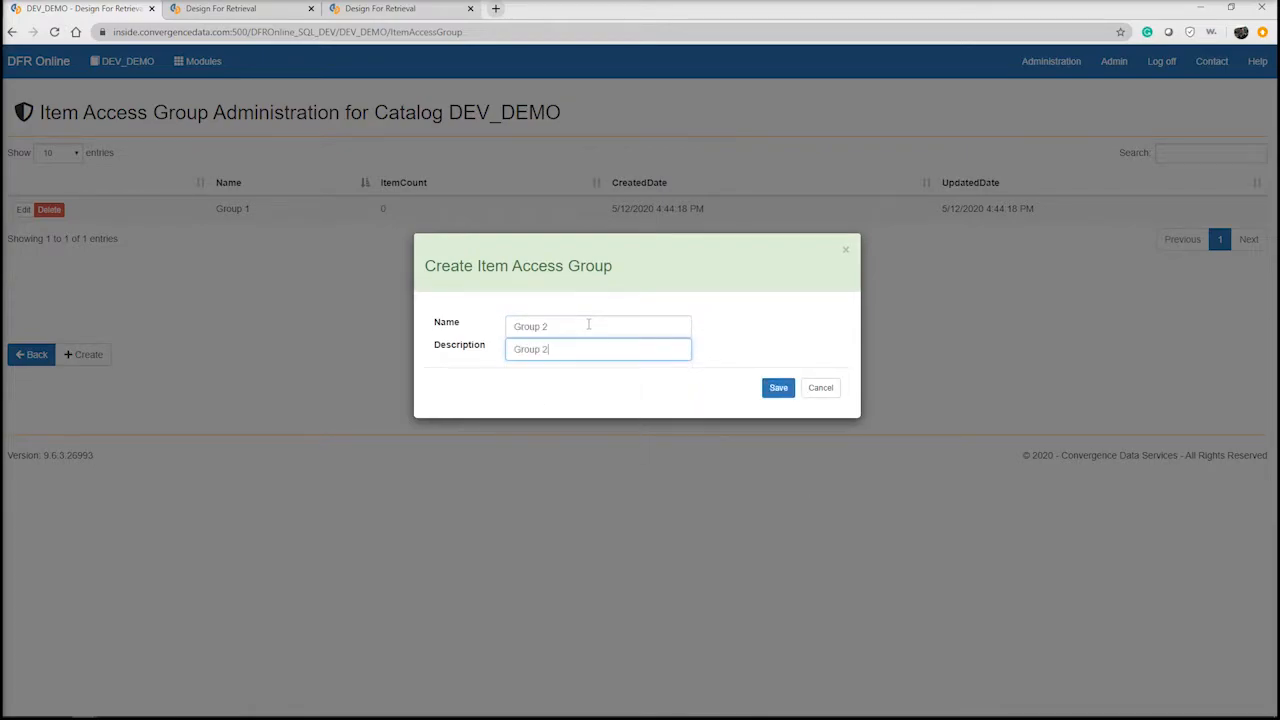
click(777, 387)
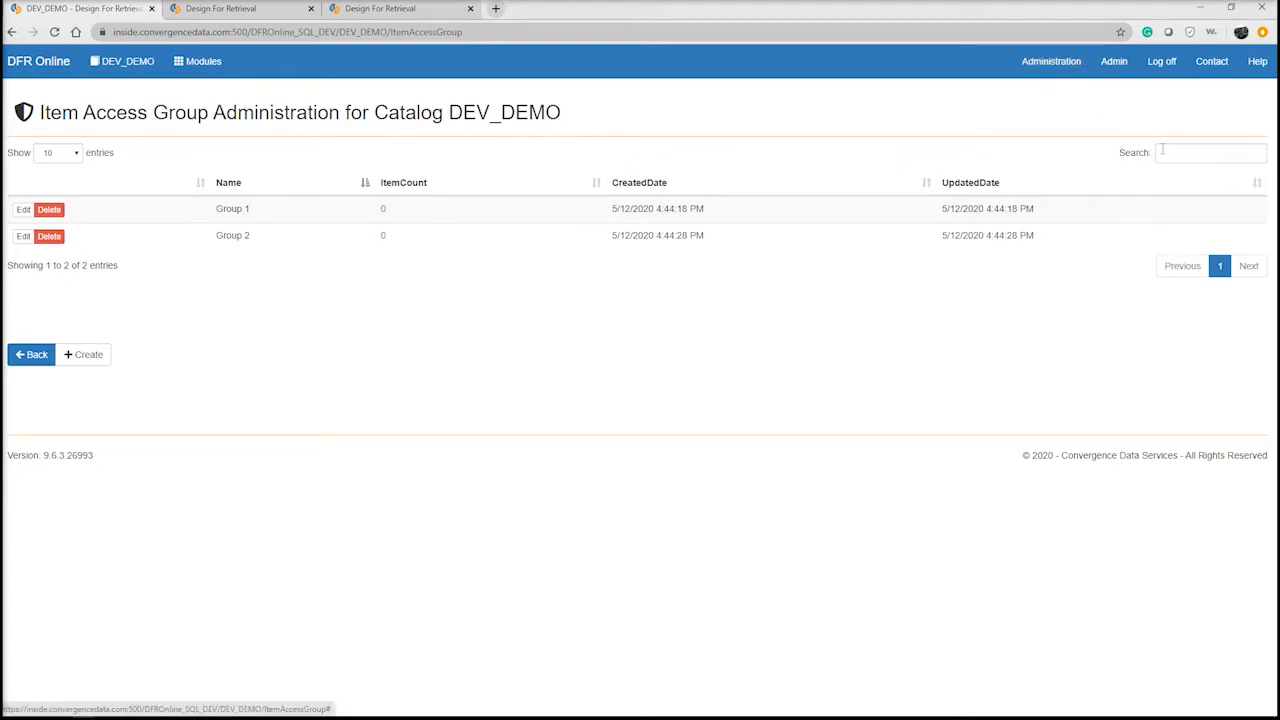
Step: Find the non-admin user in User Administration and open that user's item access group permissions for the DEV_DEMO catalog
click(1049, 66)
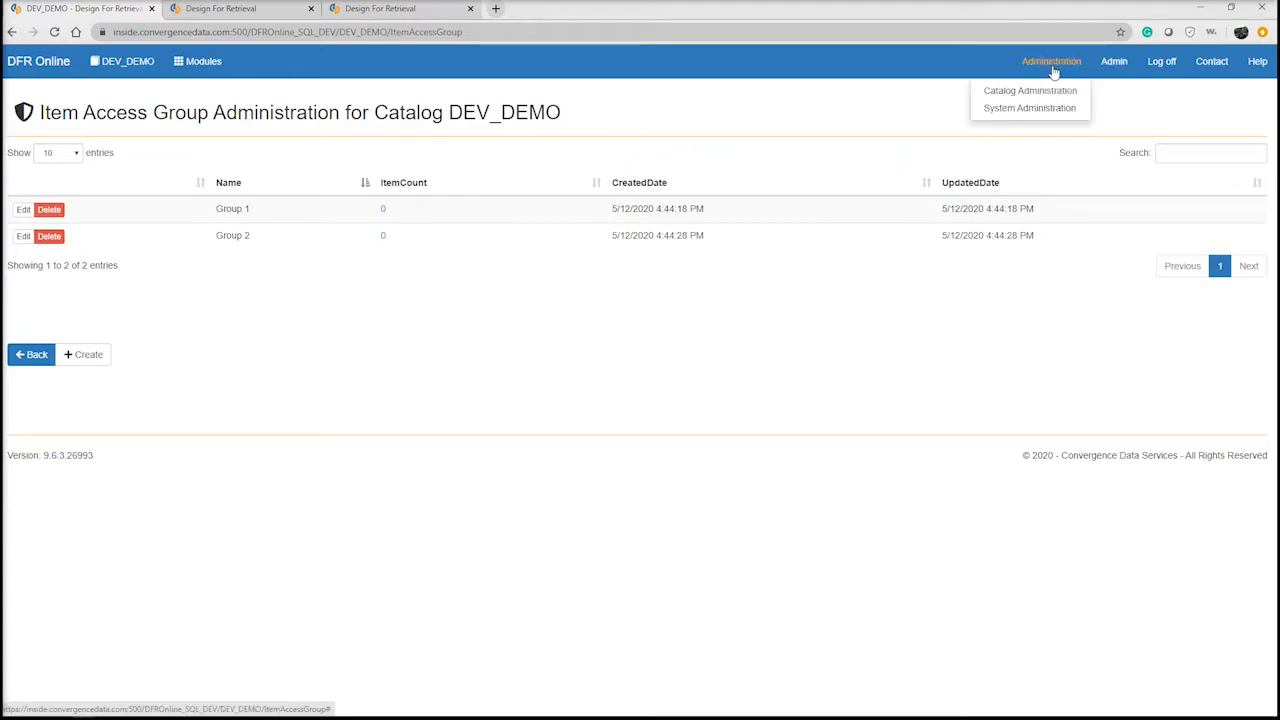
click(1023, 115)
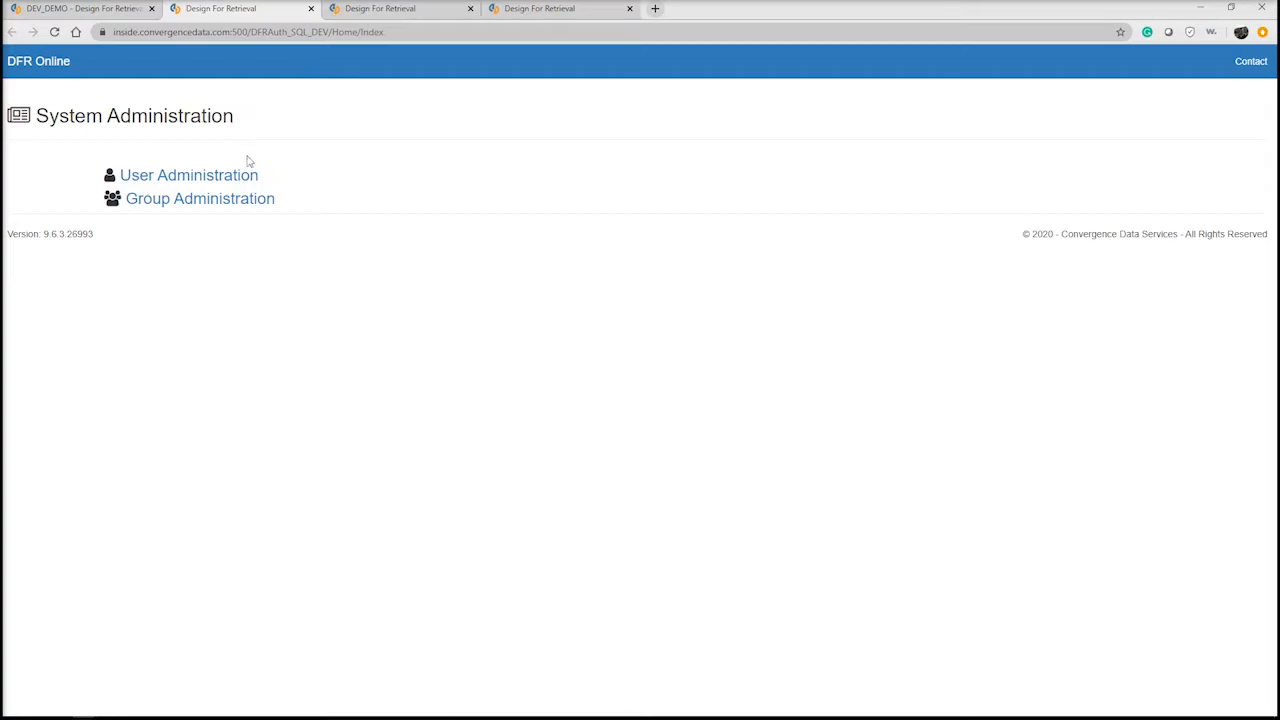
click(213, 178)
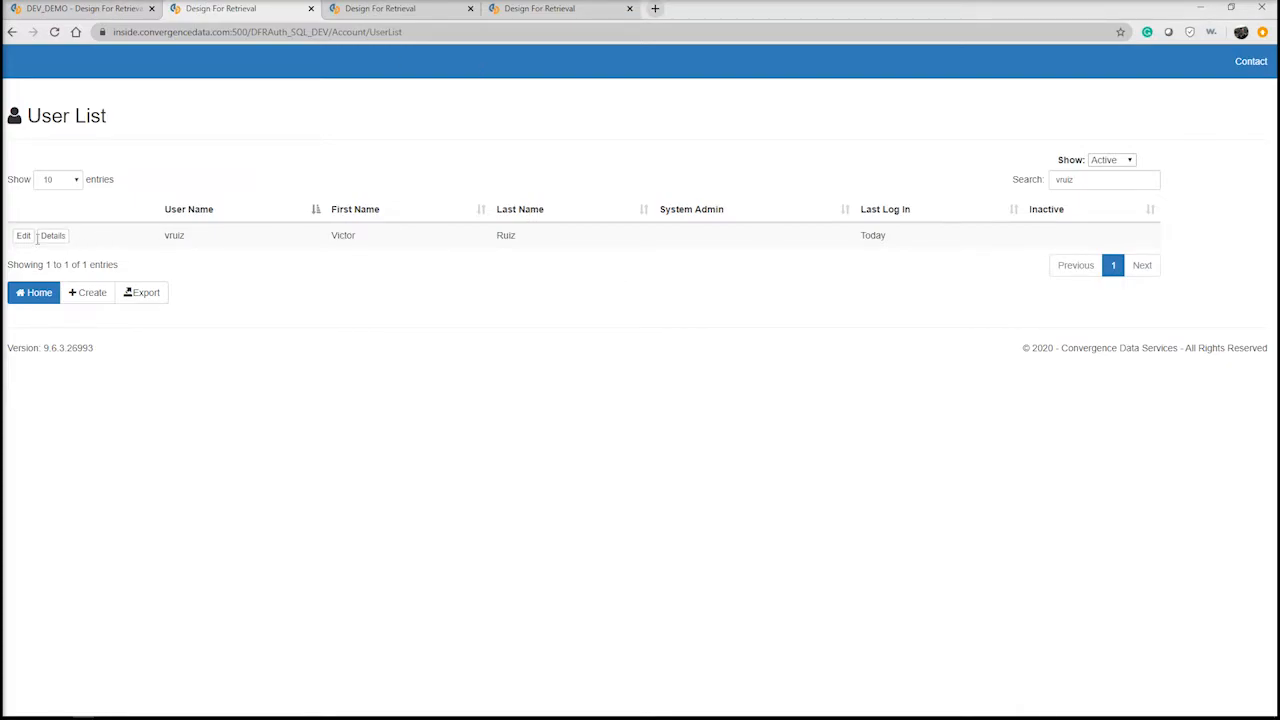
click(24, 236)
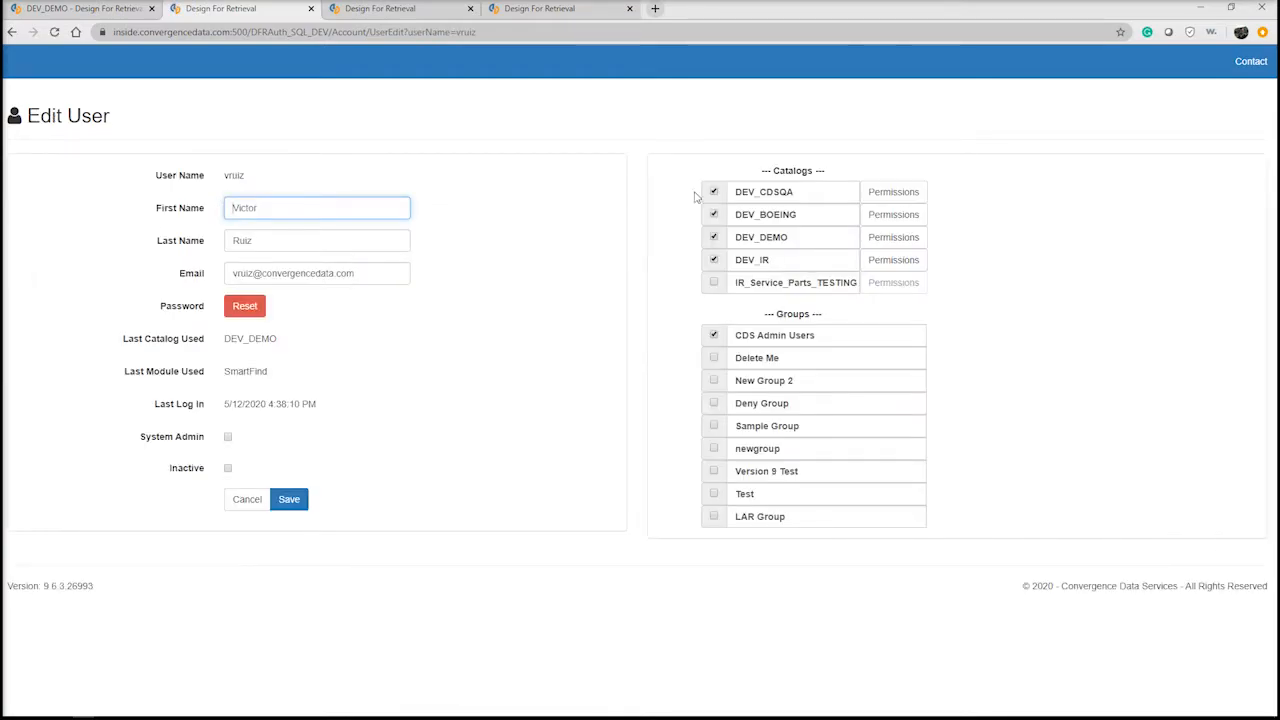
click(909, 245)
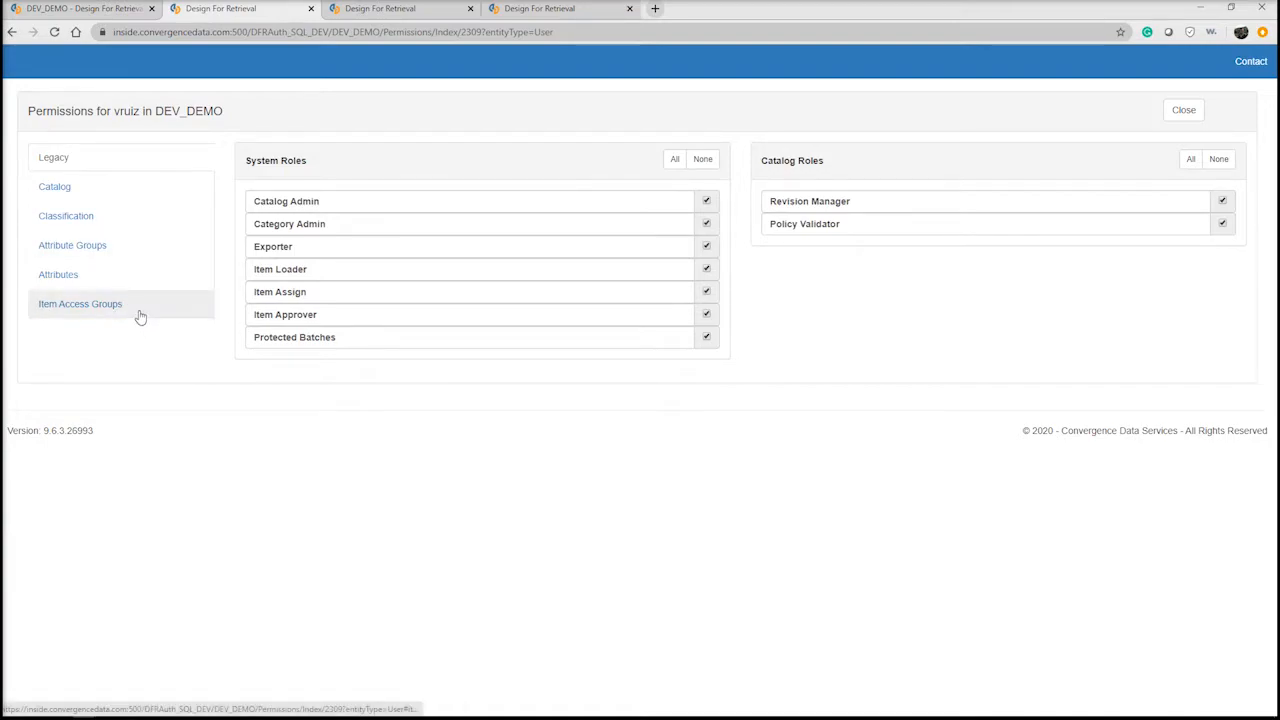
click(140, 315)
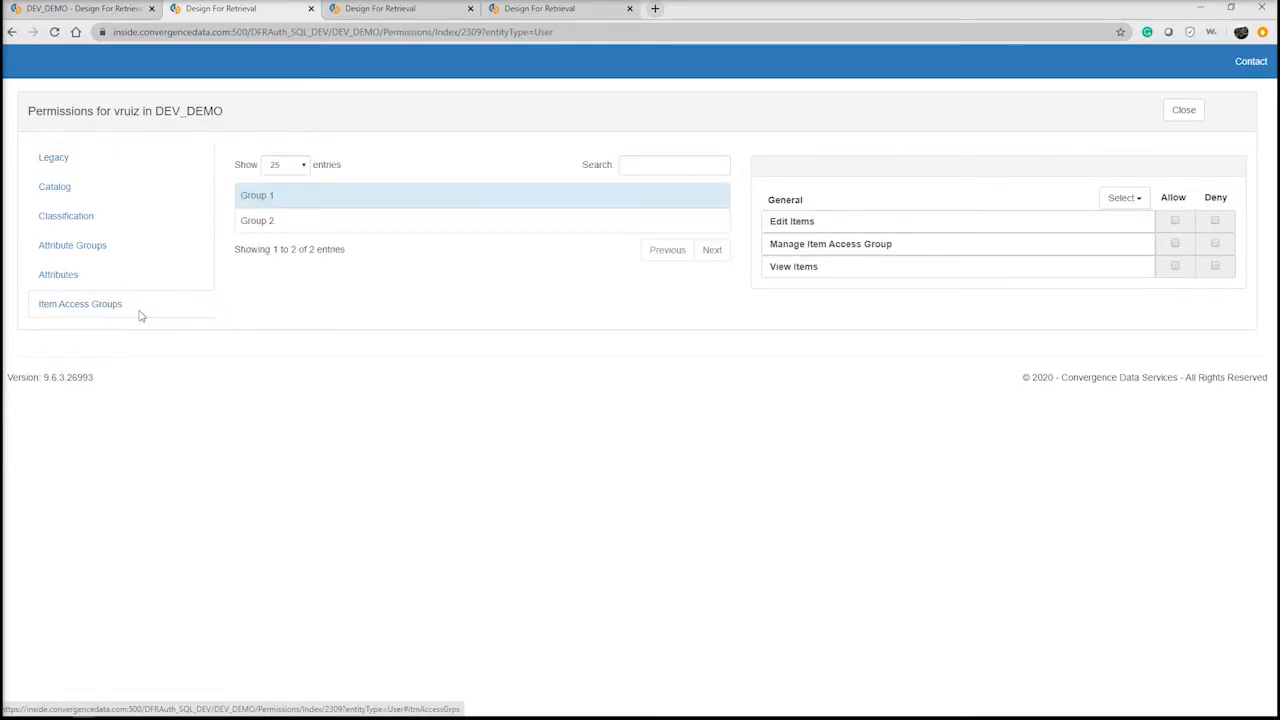
Step: Allow the user Edit Items, Manage Item Access Group and View Items for Group 1
click(270, 220)
click(262, 195)
click(276, 223)
click(279, 198)
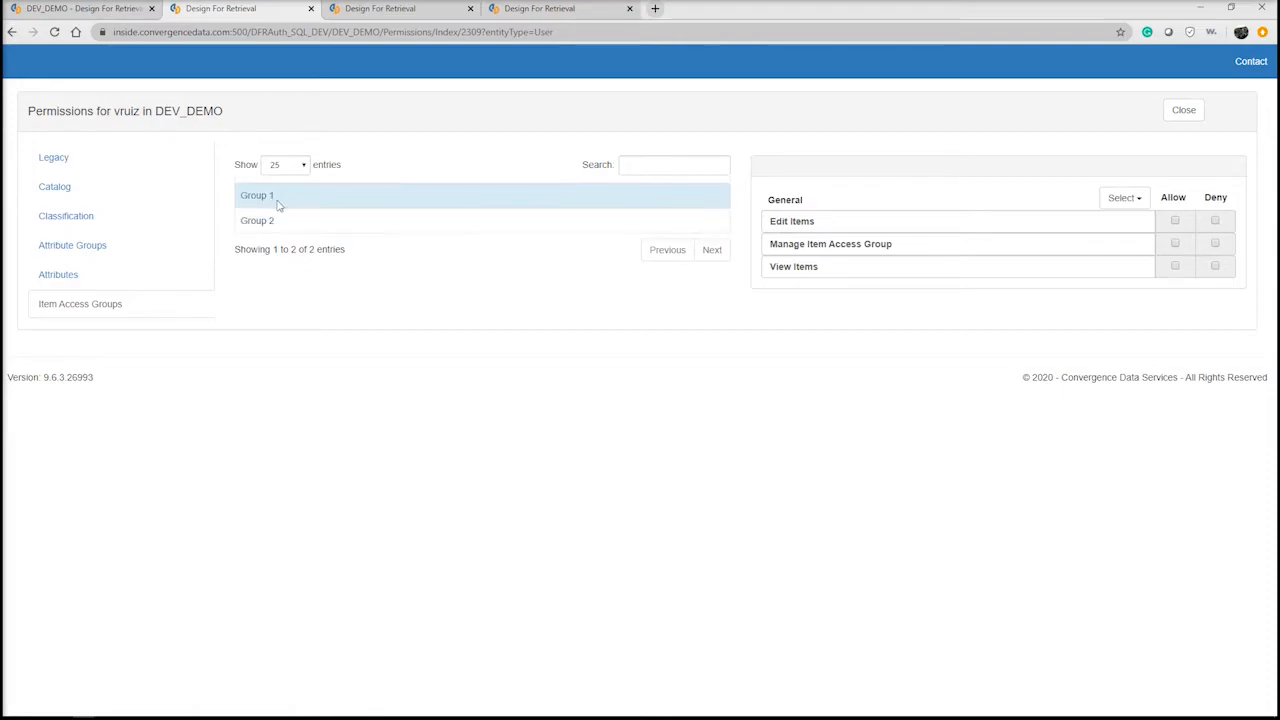
click(286, 220)
click(272, 205)
click(1175, 245)
drag(277, 204, 240, 197)
click(908, 390)
click(1175, 267)
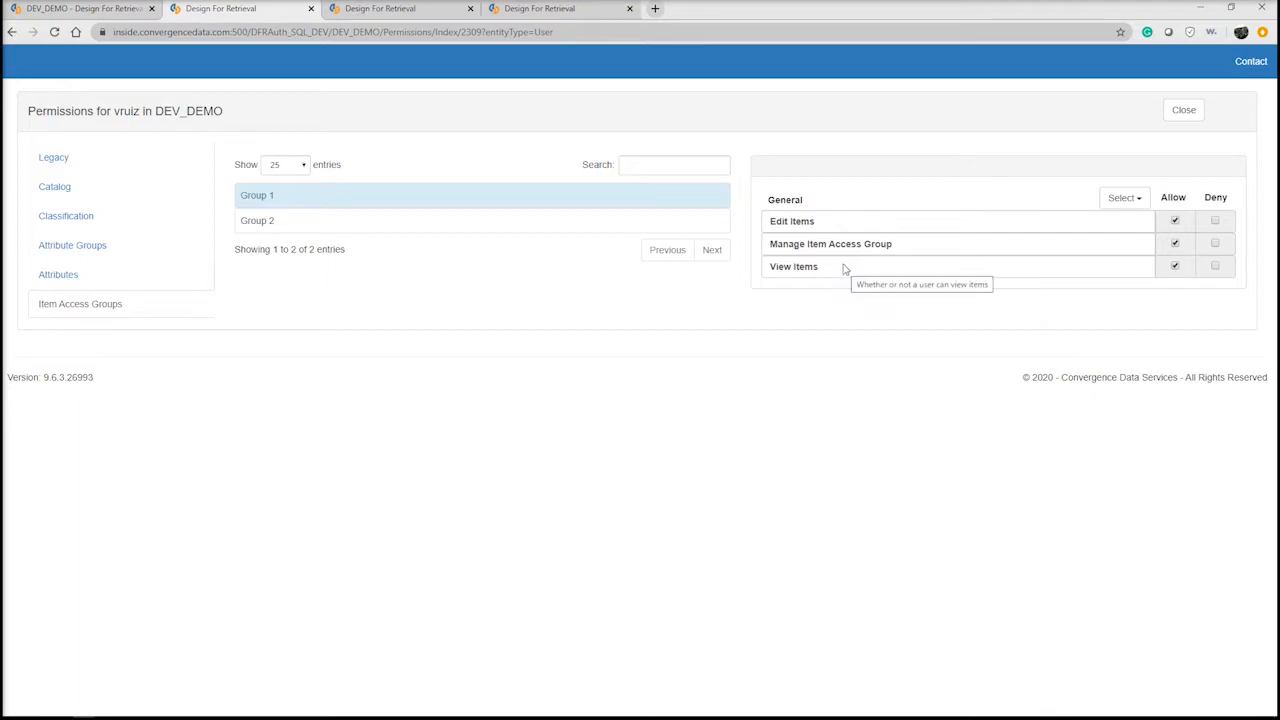
Step: Allow the user Edit Items and Manage Item Access Group for Group 2, and save the user
click(262, 222)
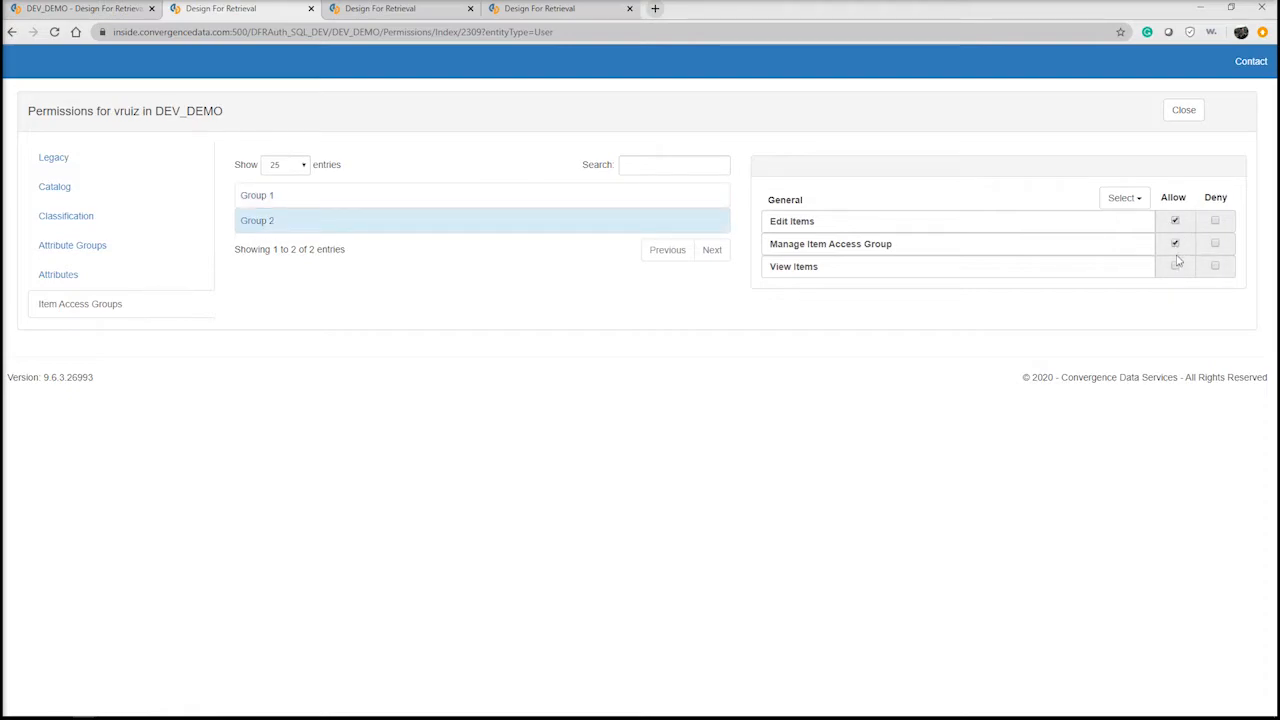
click(413, 202)
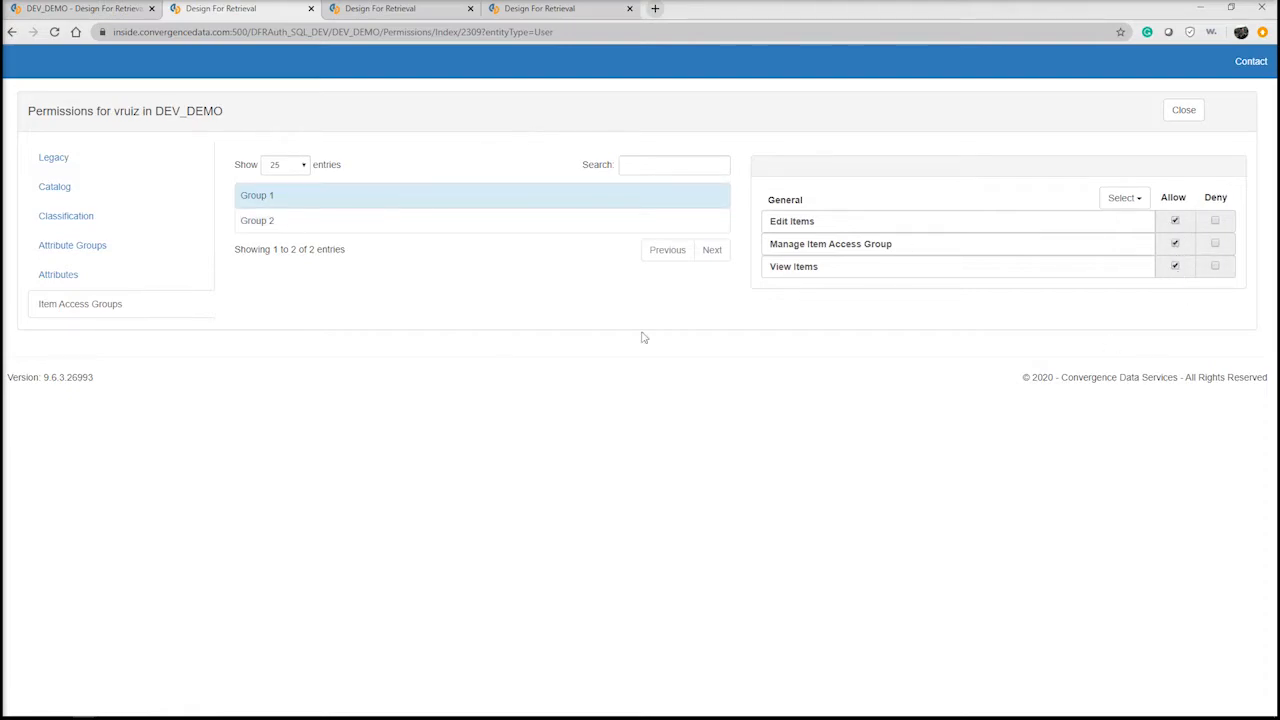
click(1190, 115)
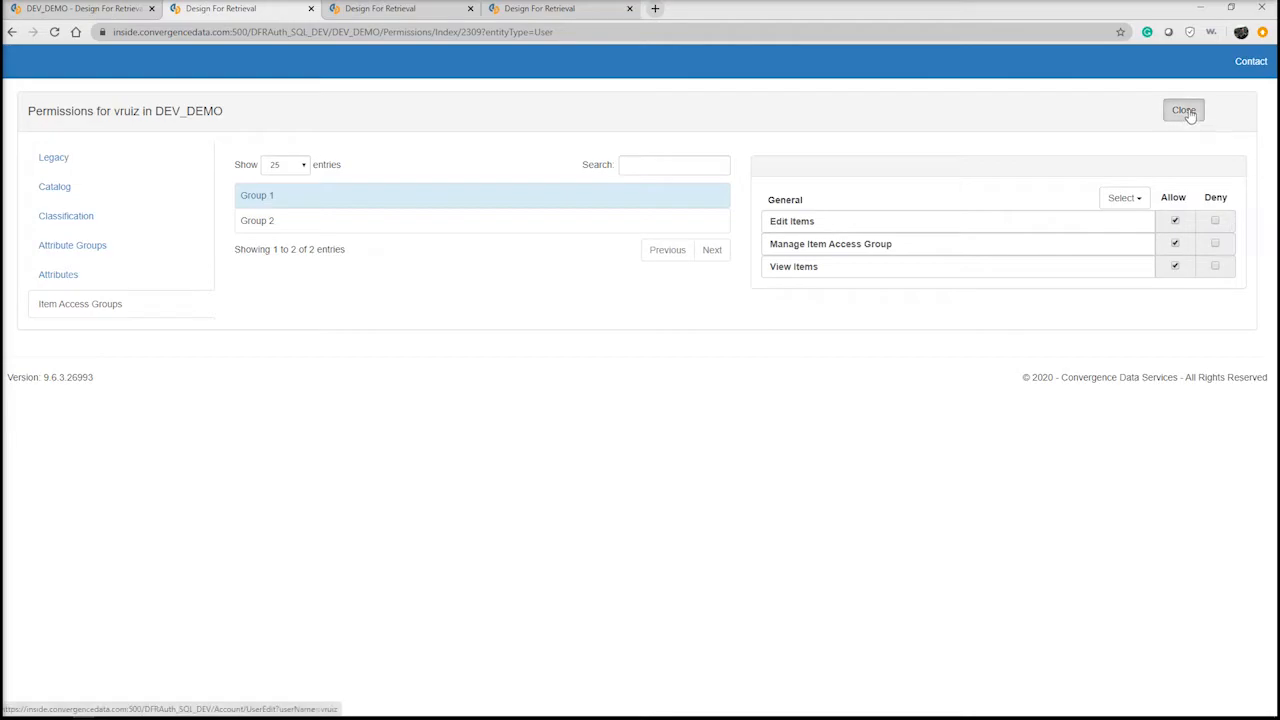
click(292, 508)
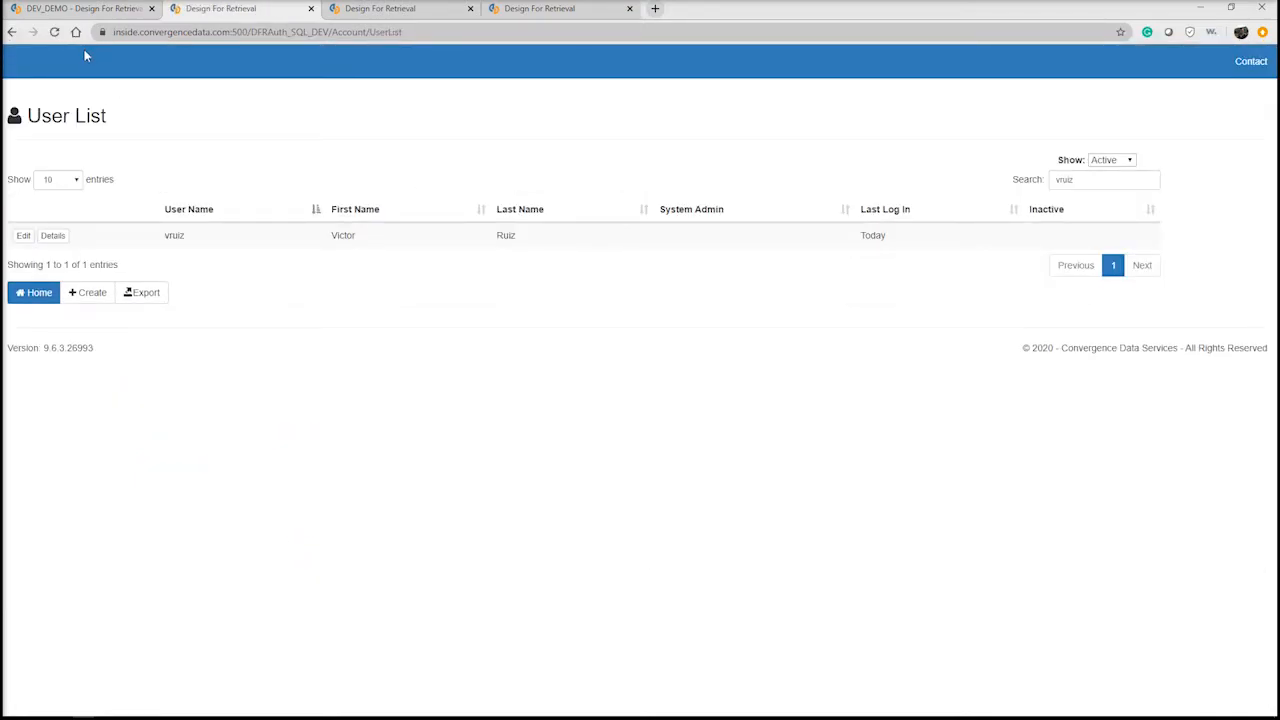
Step: Log off the administrator account and log in with the saved user name and password of the user given permissions
click(95, 12)
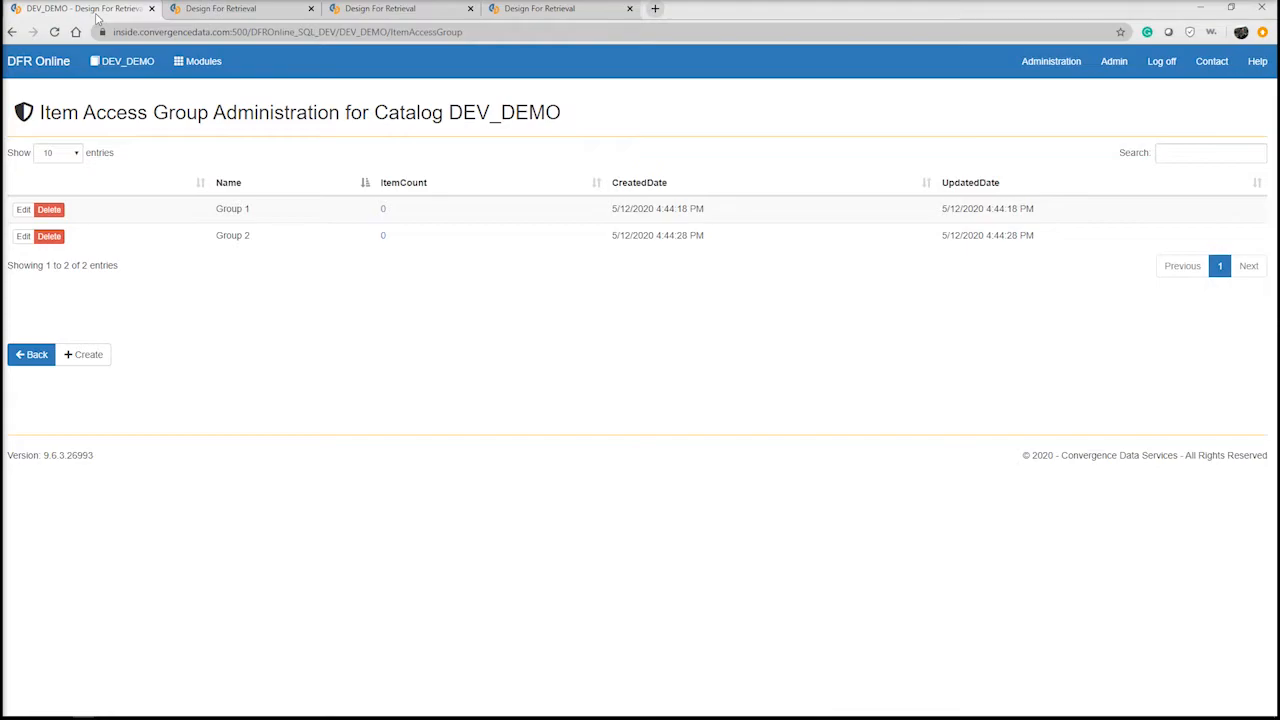
click(1045, 66)
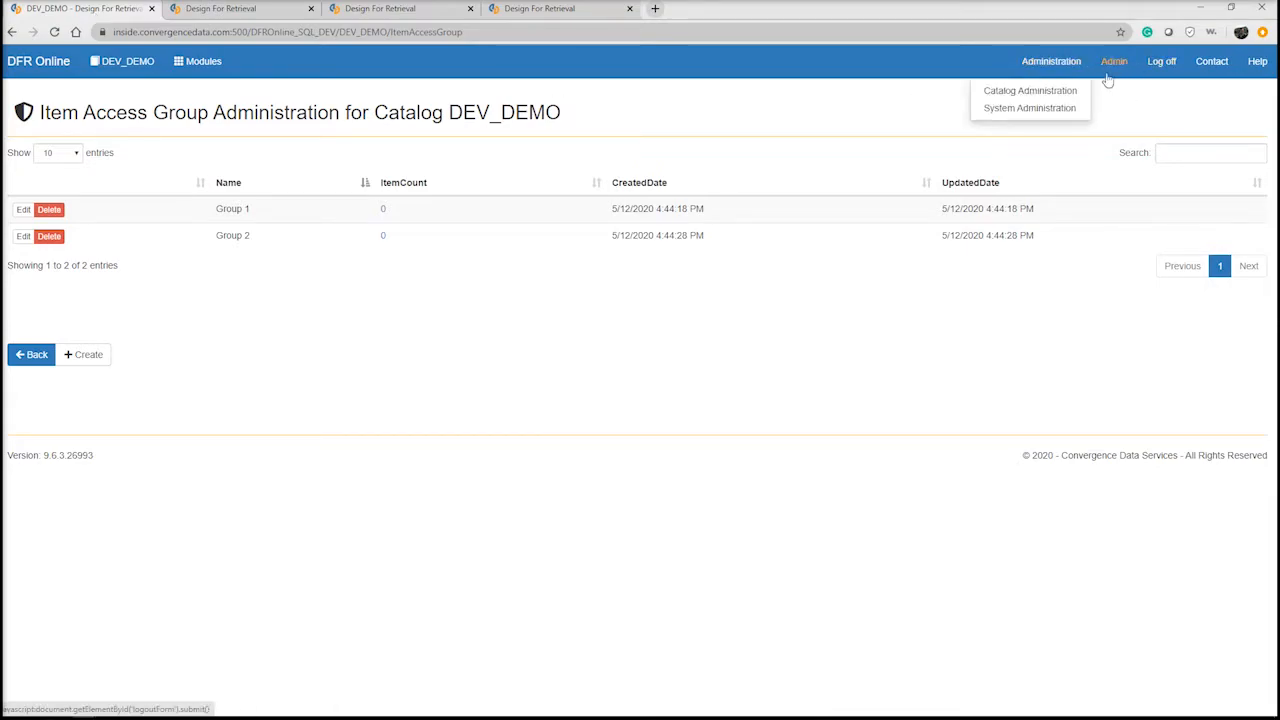
click(1152, 107)
click(1164, 64)
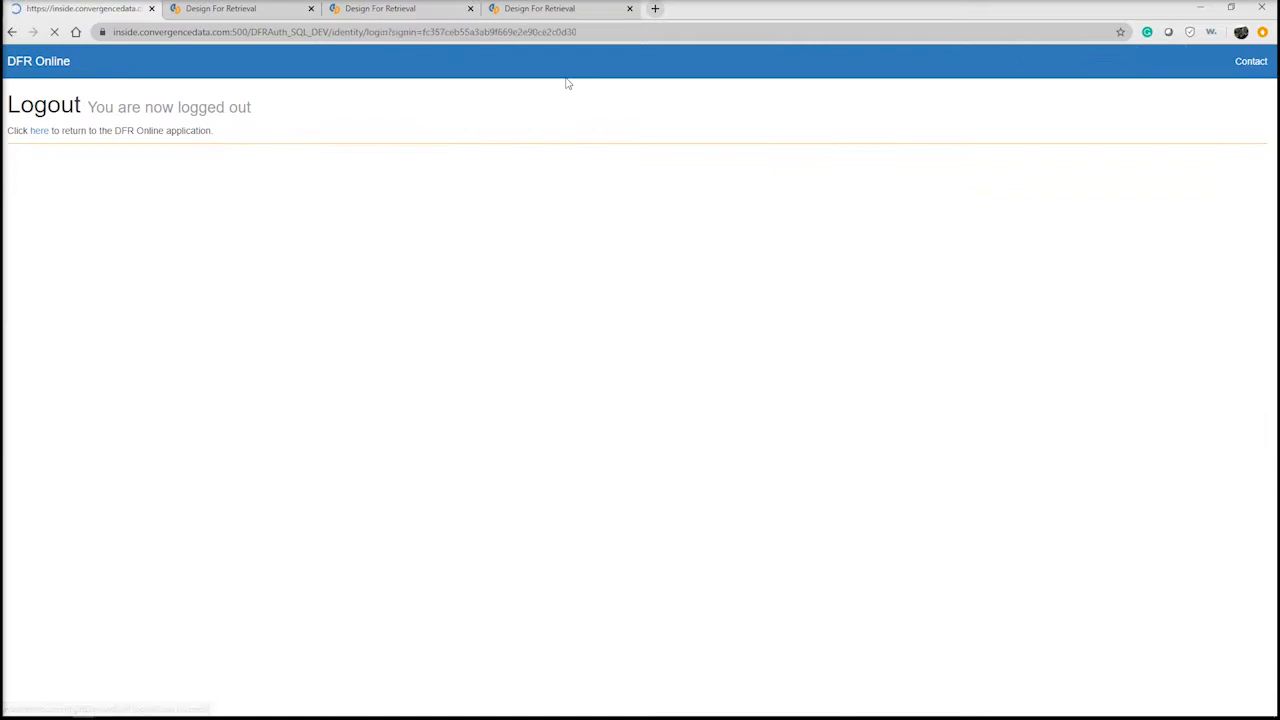
click(290, 176)
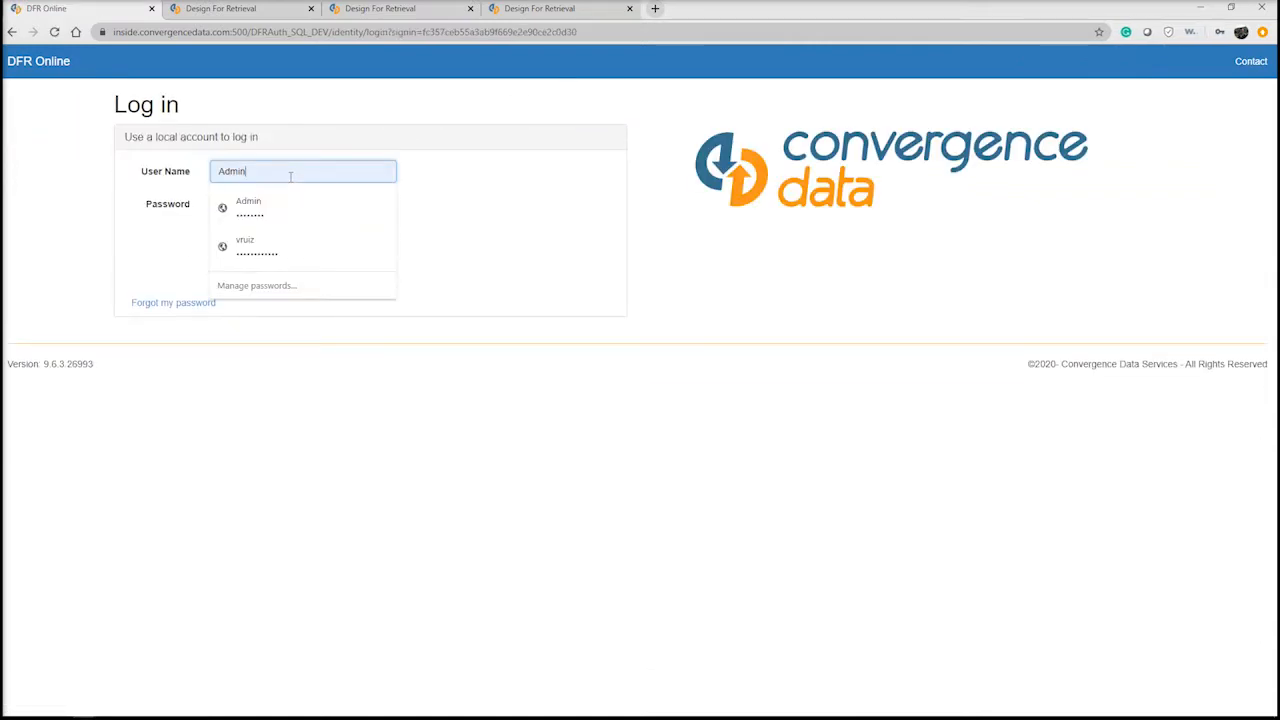
click(292, 243)
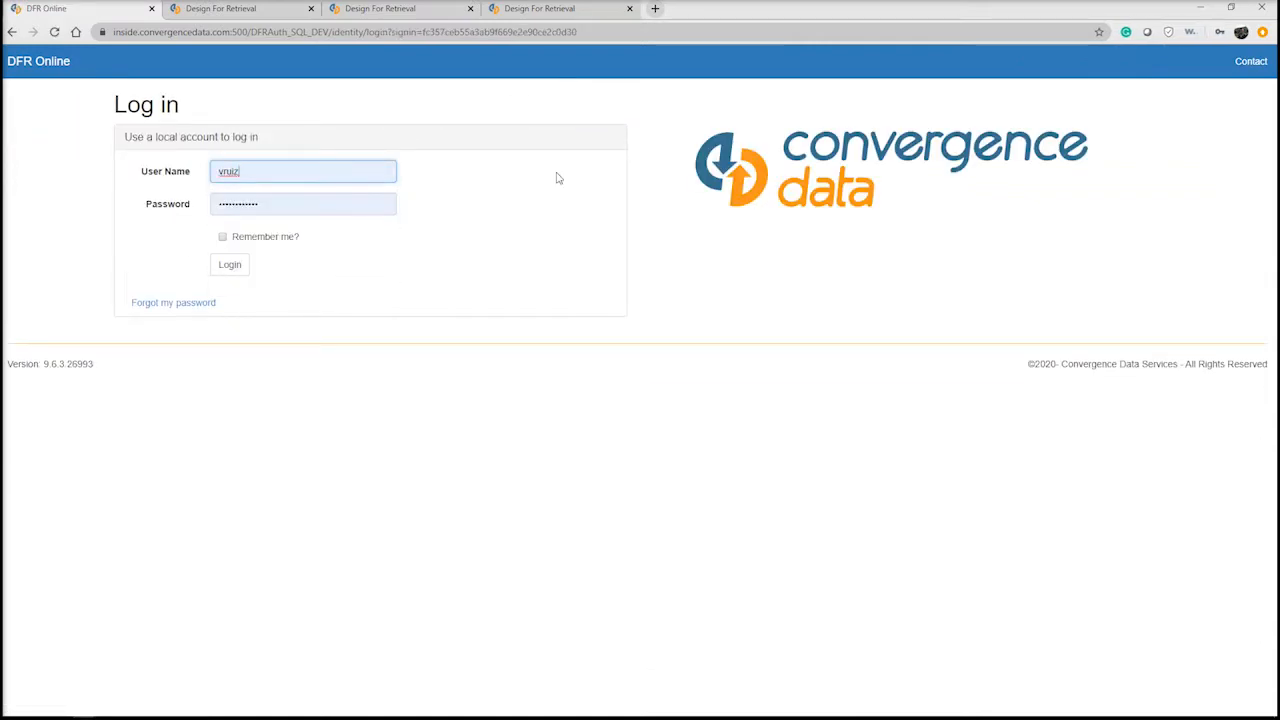
click(250, 263)
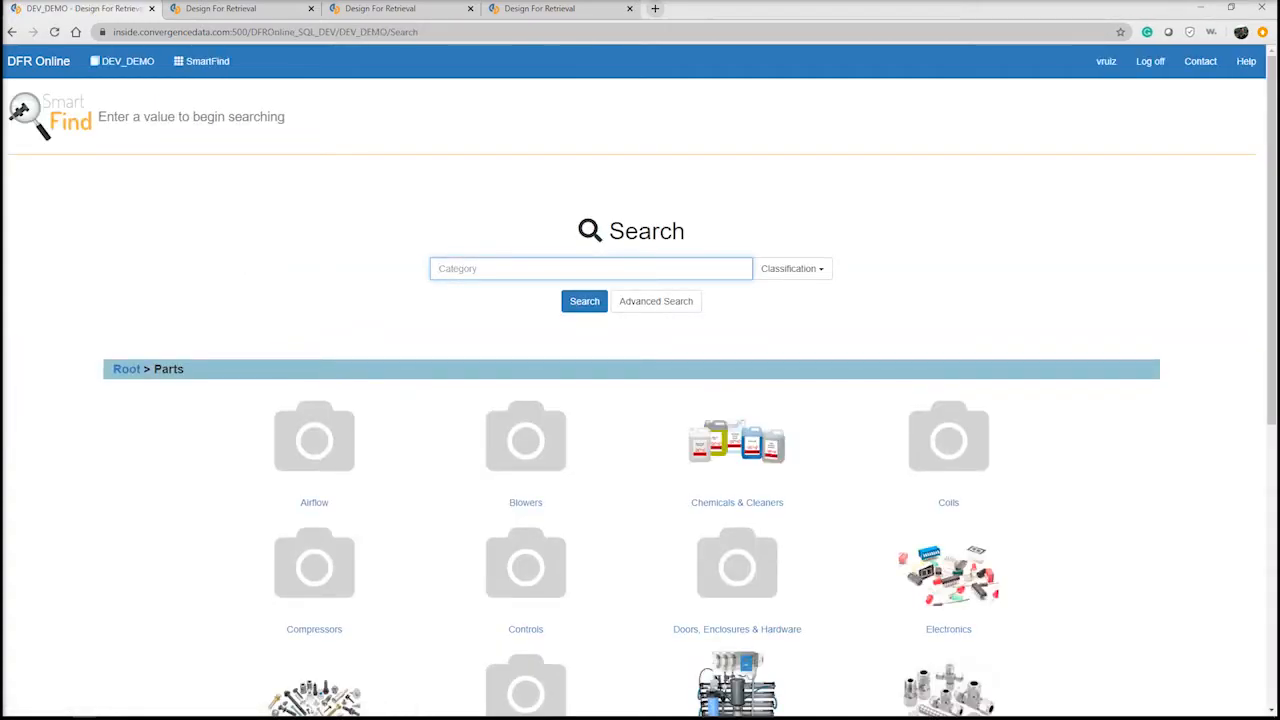
Step: Run a blank SmartFind search from the root to list all catalog items
scroll(757, 466, down, 2)
scroll(757, 466, up, 2)
click(354, 585)
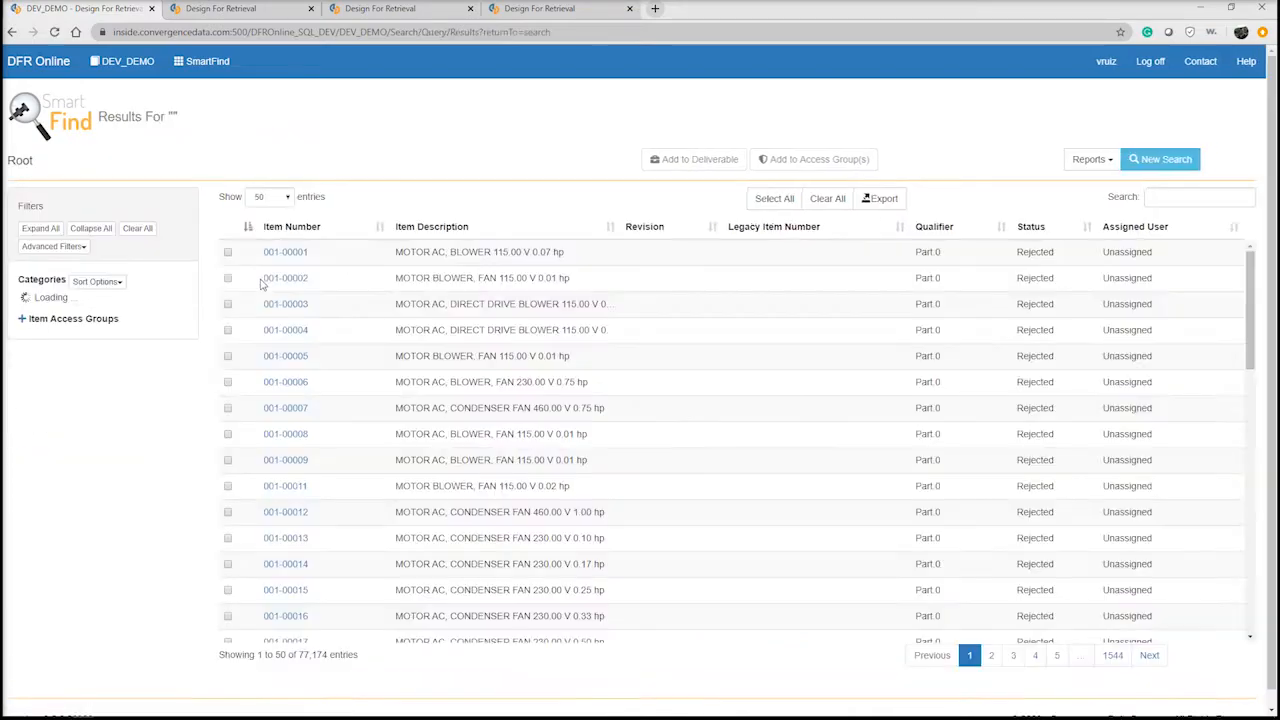
Step: Select items 001-00001 through 001-00005 and add them to the Group 1 access group
click(228, 253)
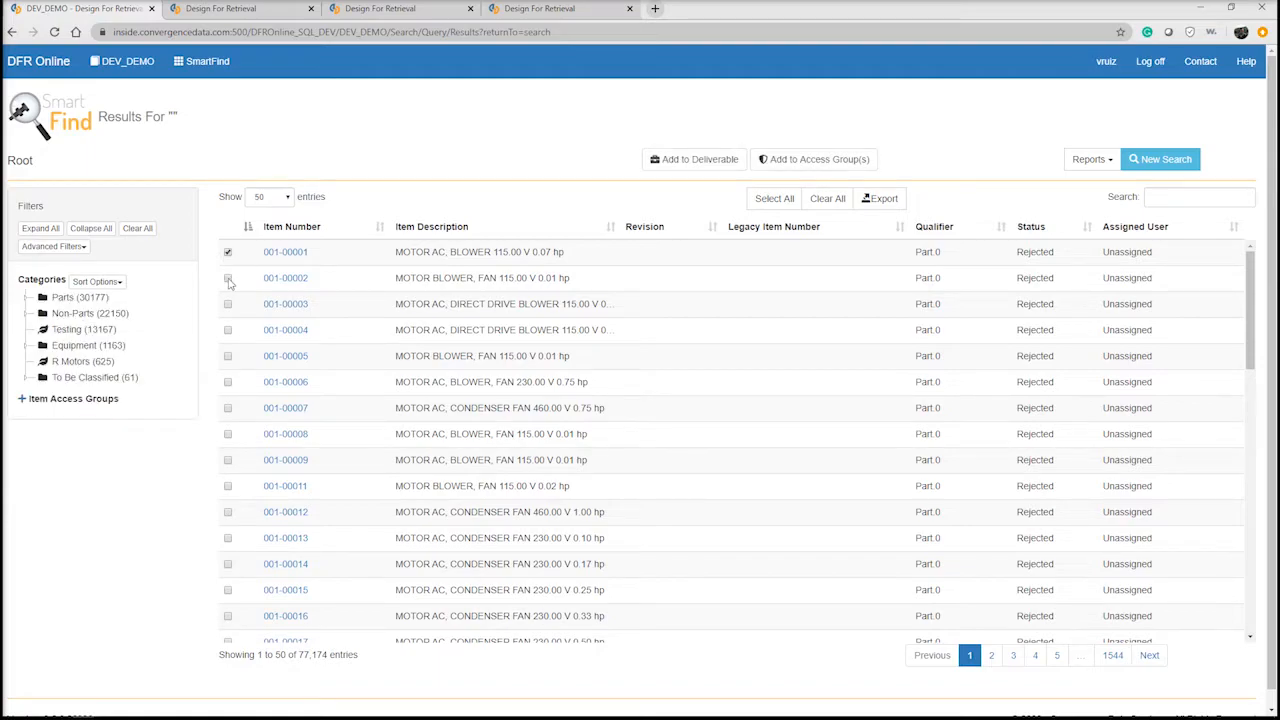
click(228, 278)
click(228, 304)
click(228, 331)
click(821, 163)
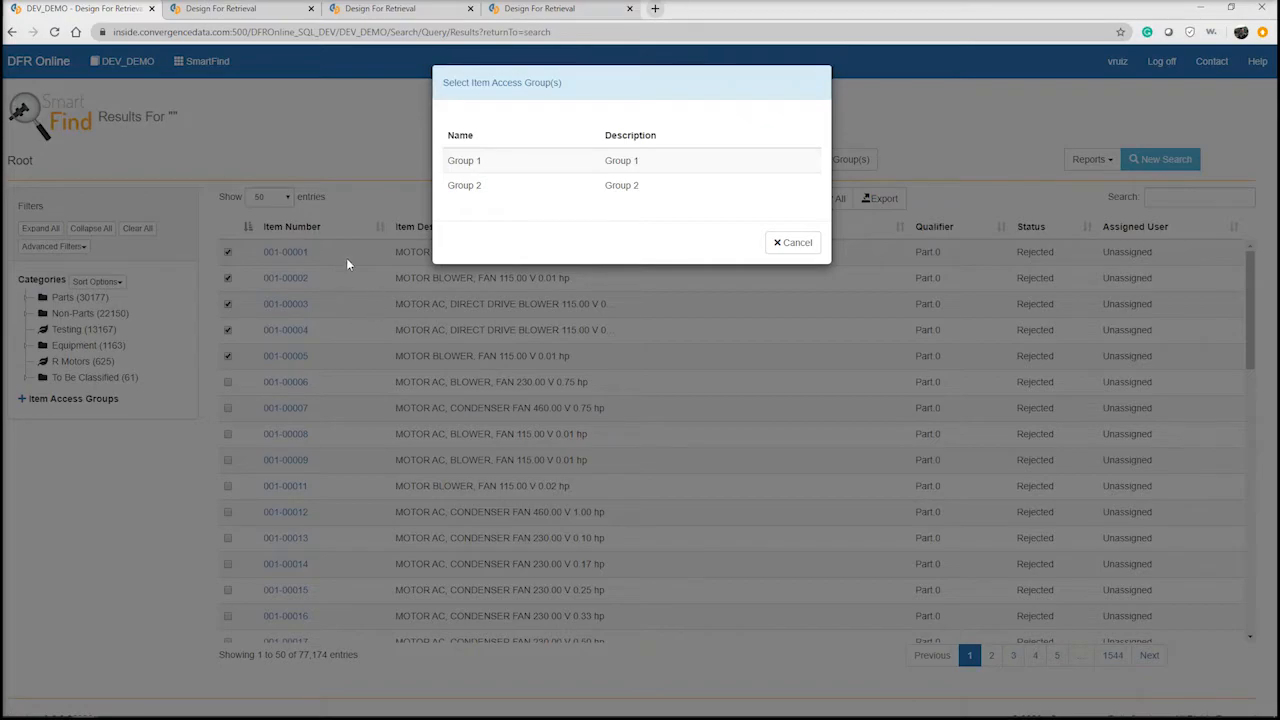
click(464, 161)
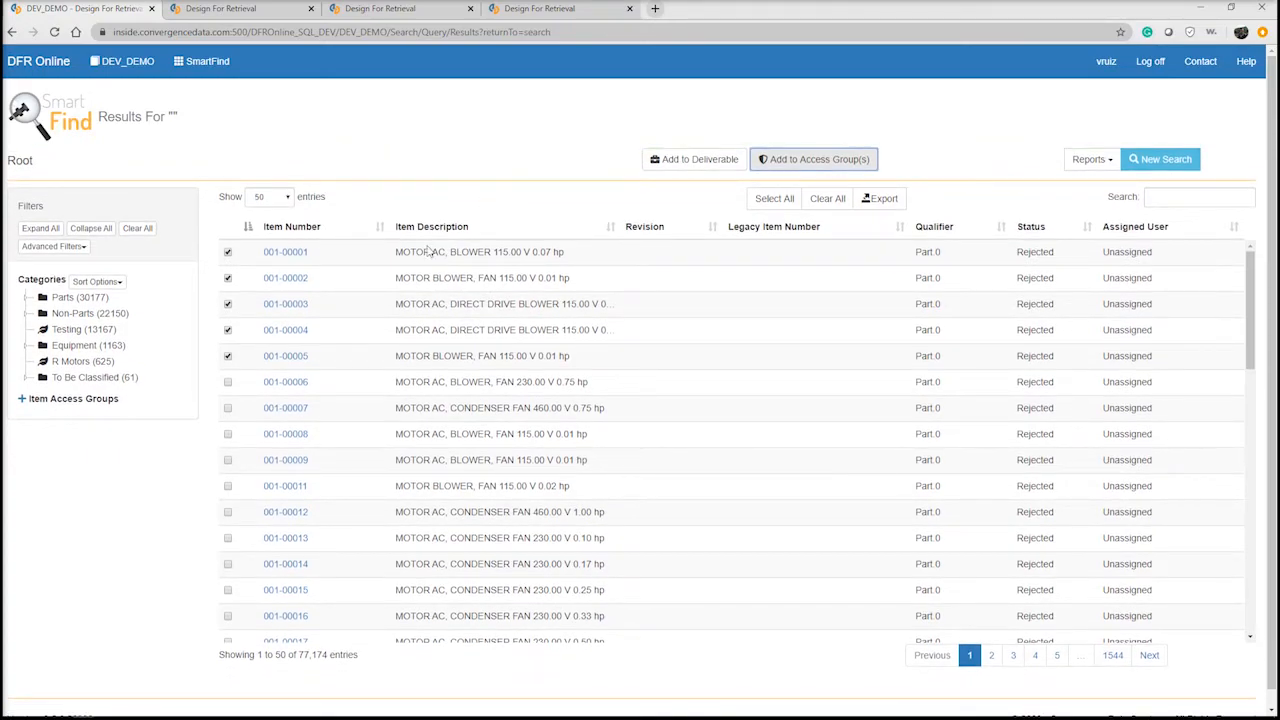
click(228, 251)
click(228, 257)
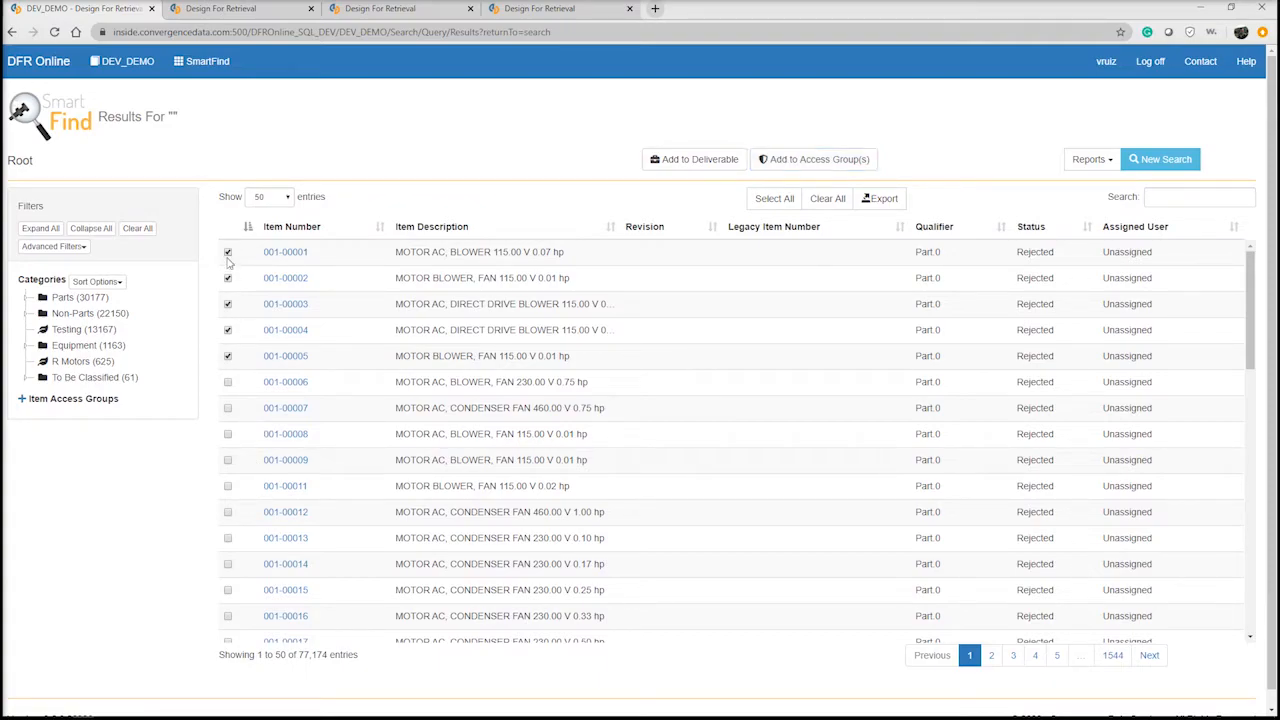
Step: Clear the previously selected items, select 001-00007, 001-00008 and 001-00009, and add them to the Group 2 access group
click(228, 304)
click(228, 252)
click(228, 330)
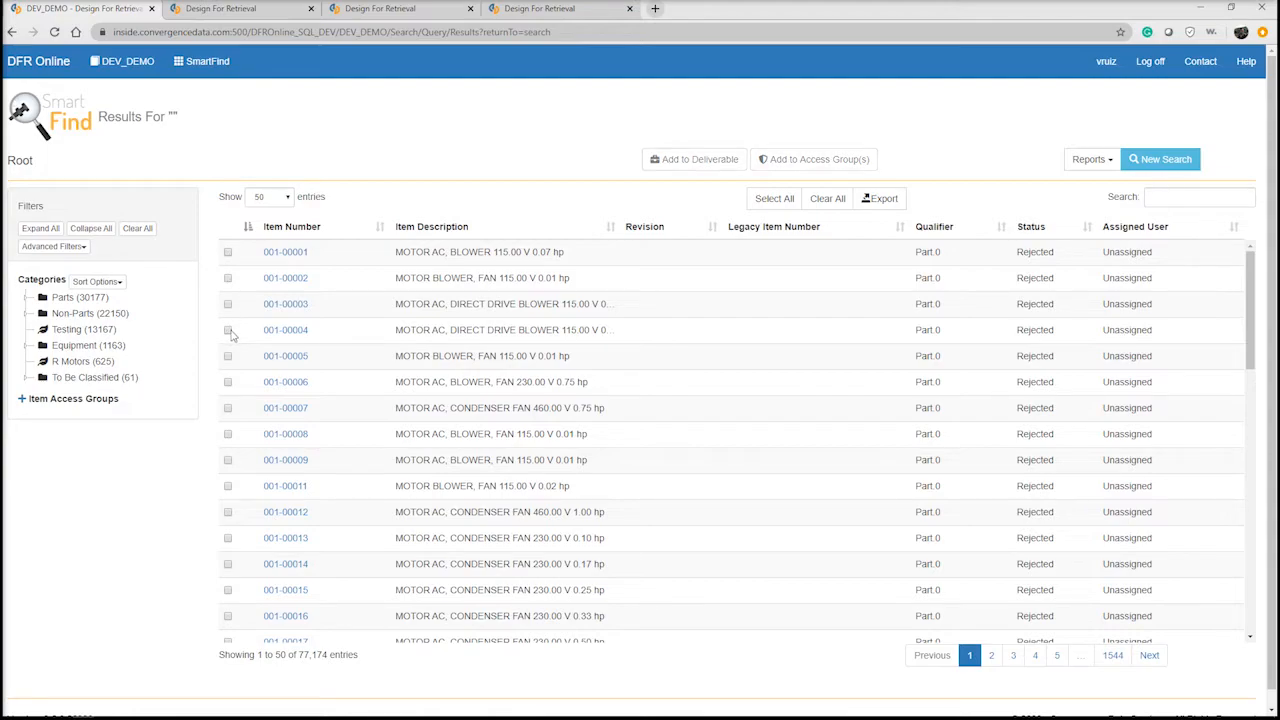
click(228, 408)
click(228, 434)
click(228, 460)
click(832, 165)
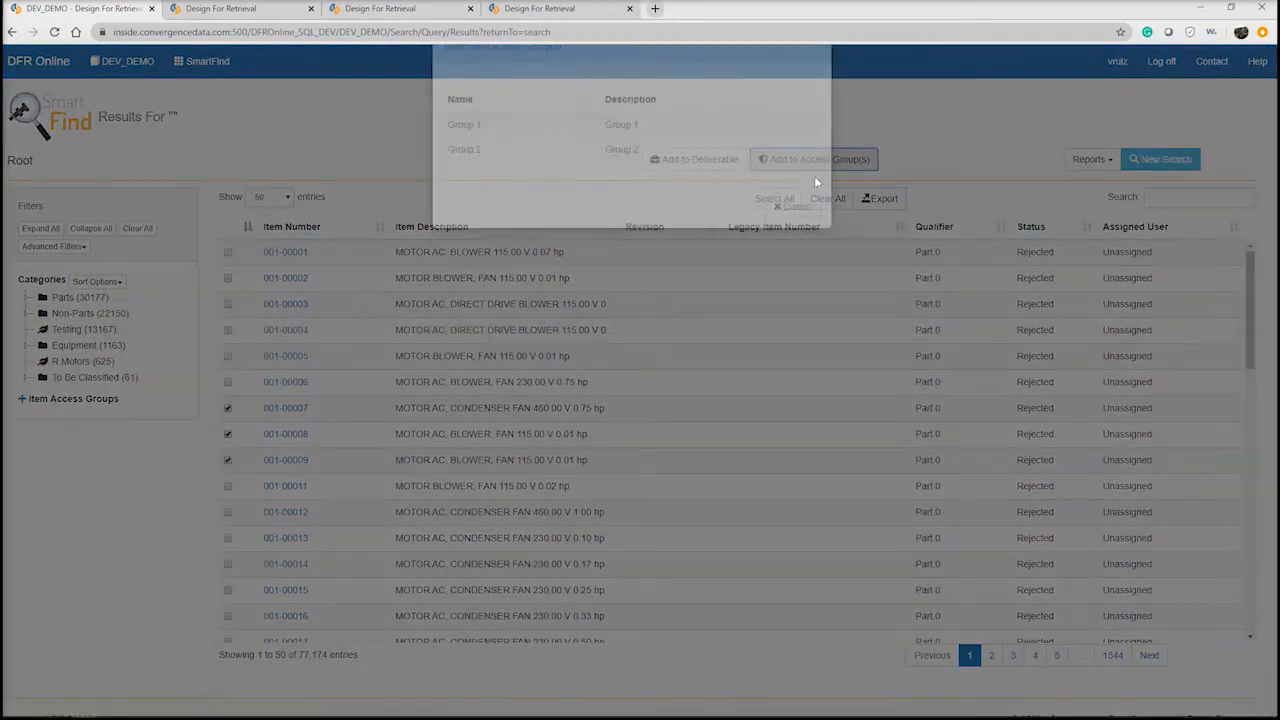
click(472, 194)
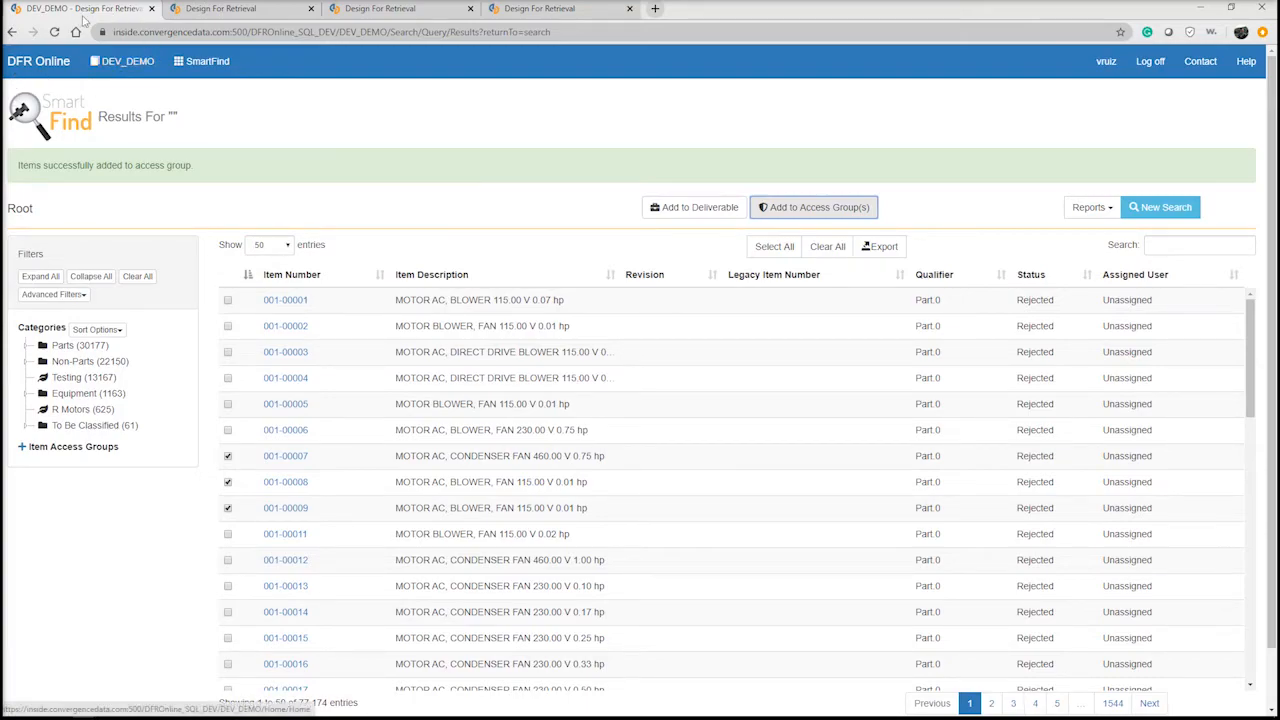
Step: Reload the search results and filter them by the item access groups Group 1 and Group 2
click(54, 32)
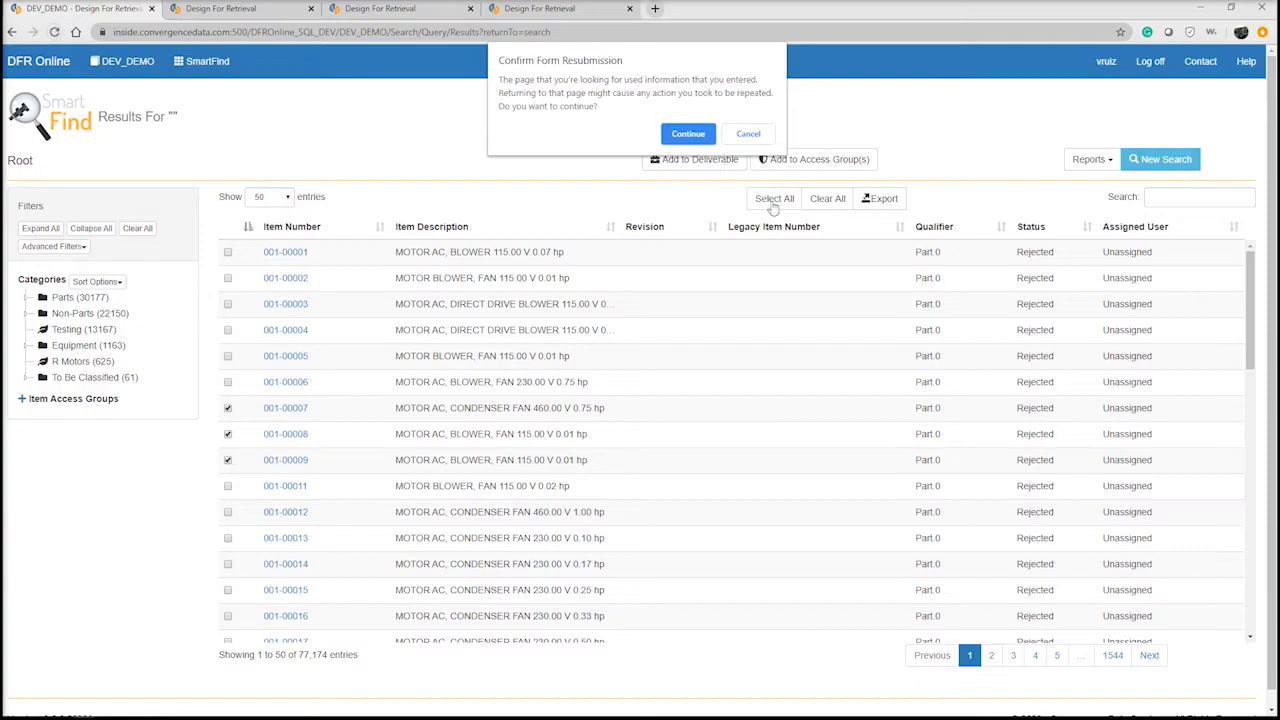
click(688, 134)
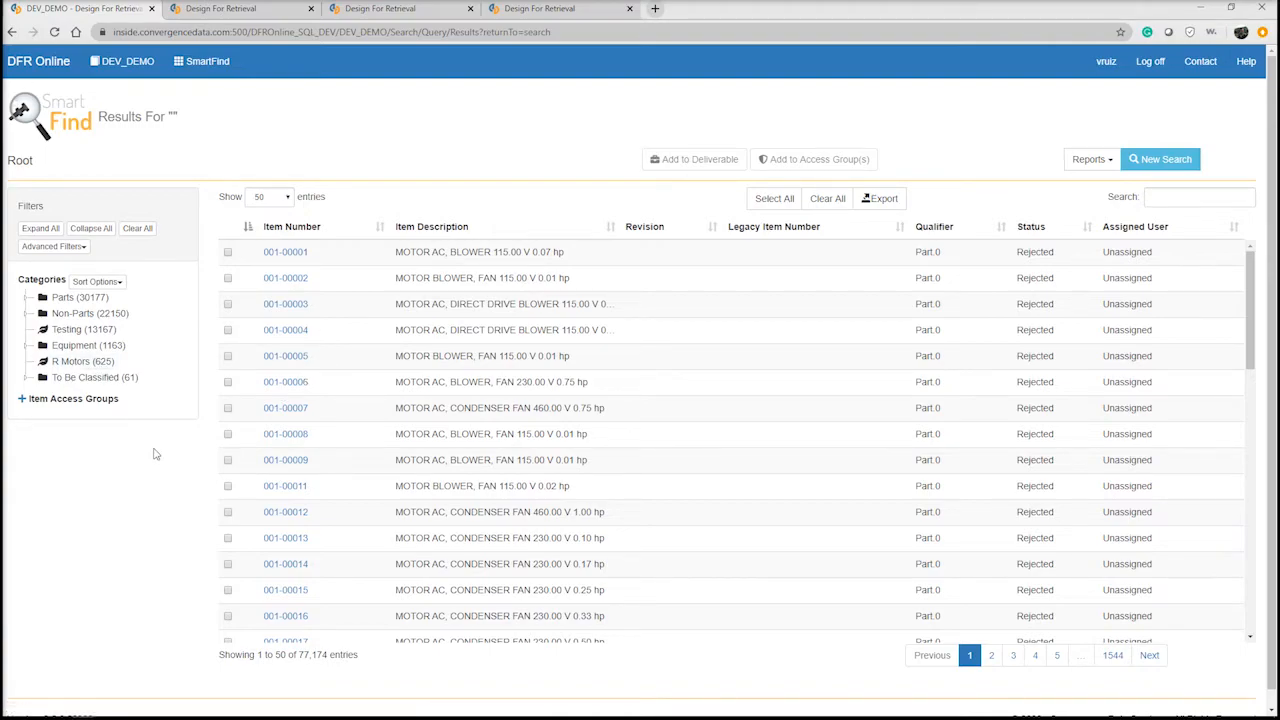
drag(318, 260, 265, 259)
click(196, 462)
click(24, 405)
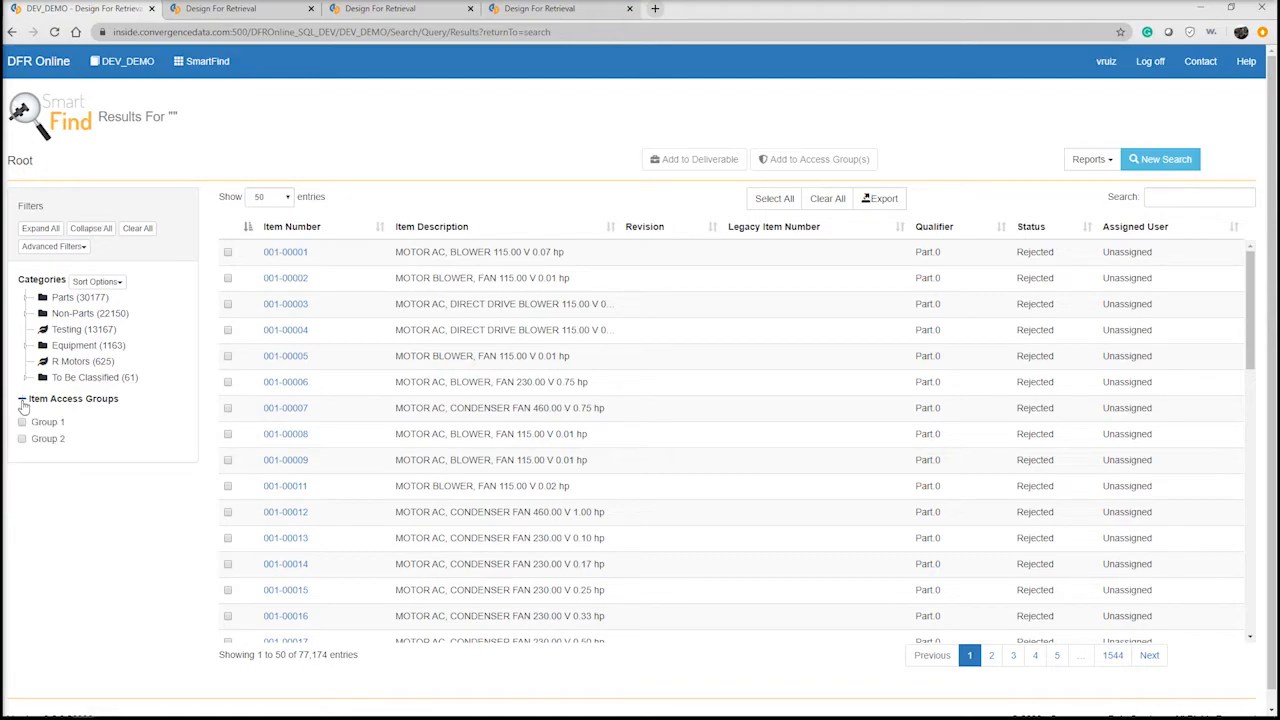
click(21, 424)
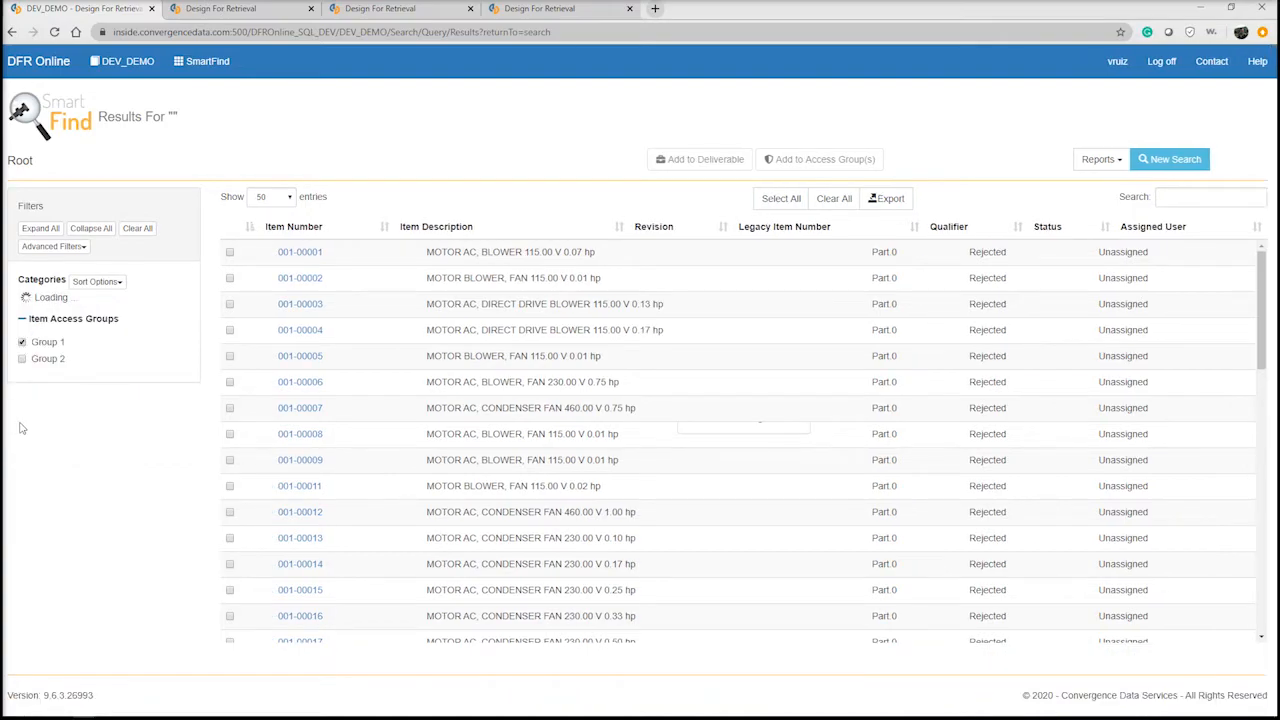
click(22, 359)
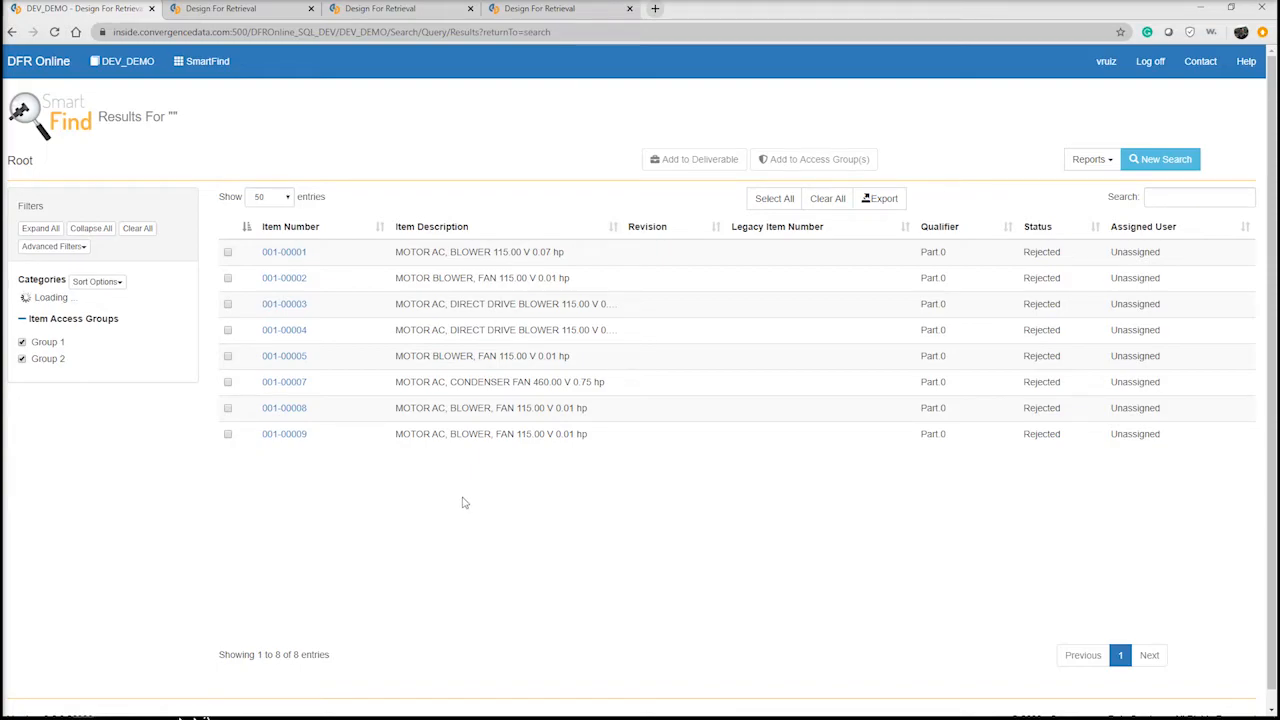
scroll(463, 525, down, 1)
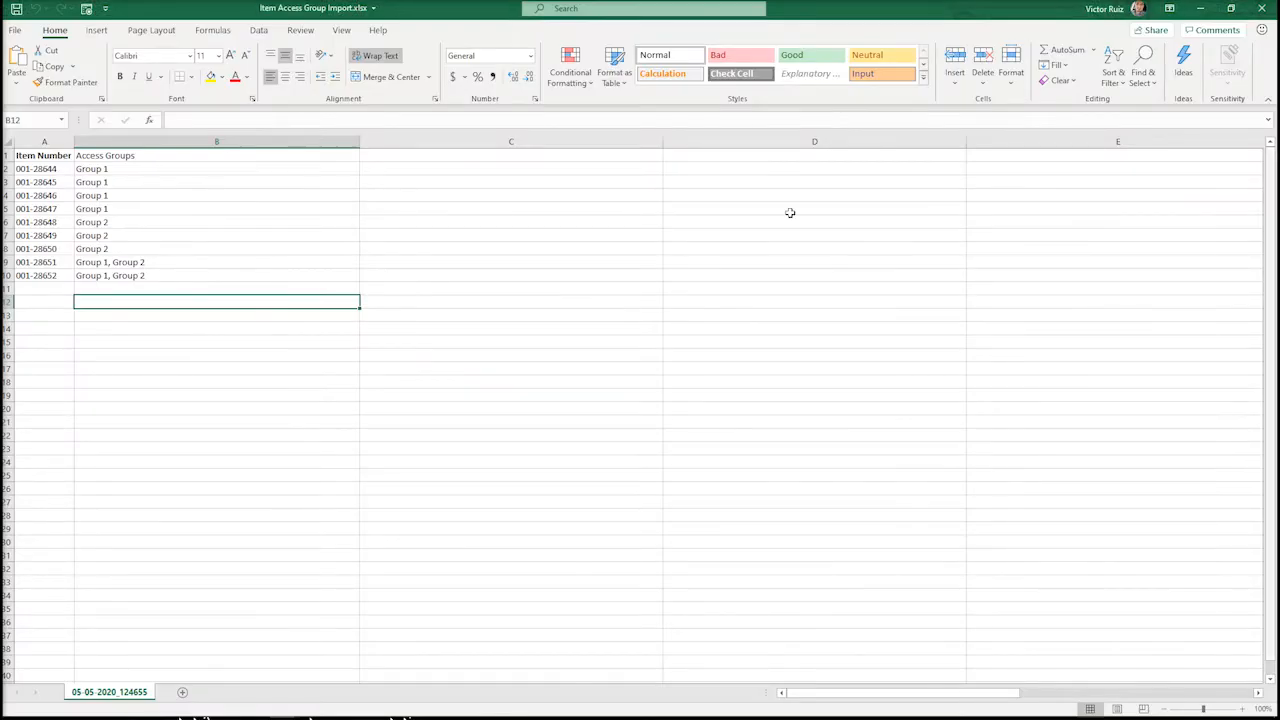
Step: In the Item Access Group Import.xlsx workbook in Excel, review the item number and group columns and make the Access Groups heading bold
click(556, 140)
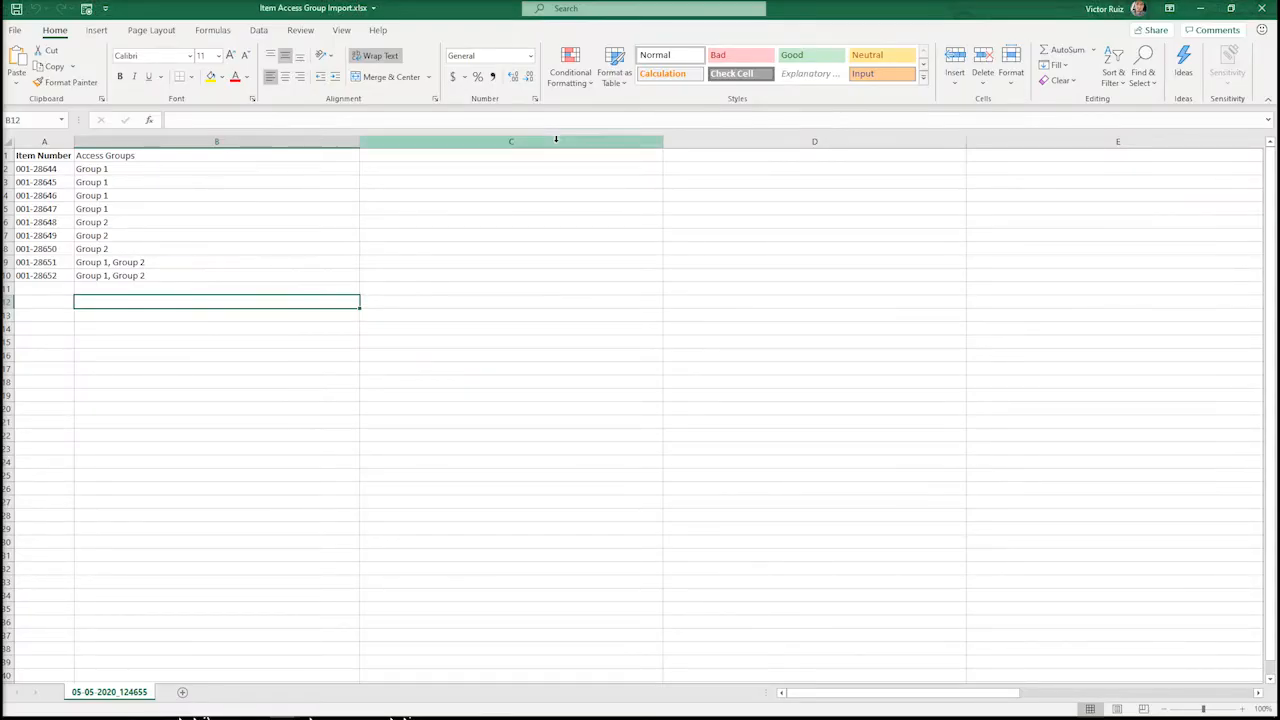
click(42, 141)
click(94, 140)
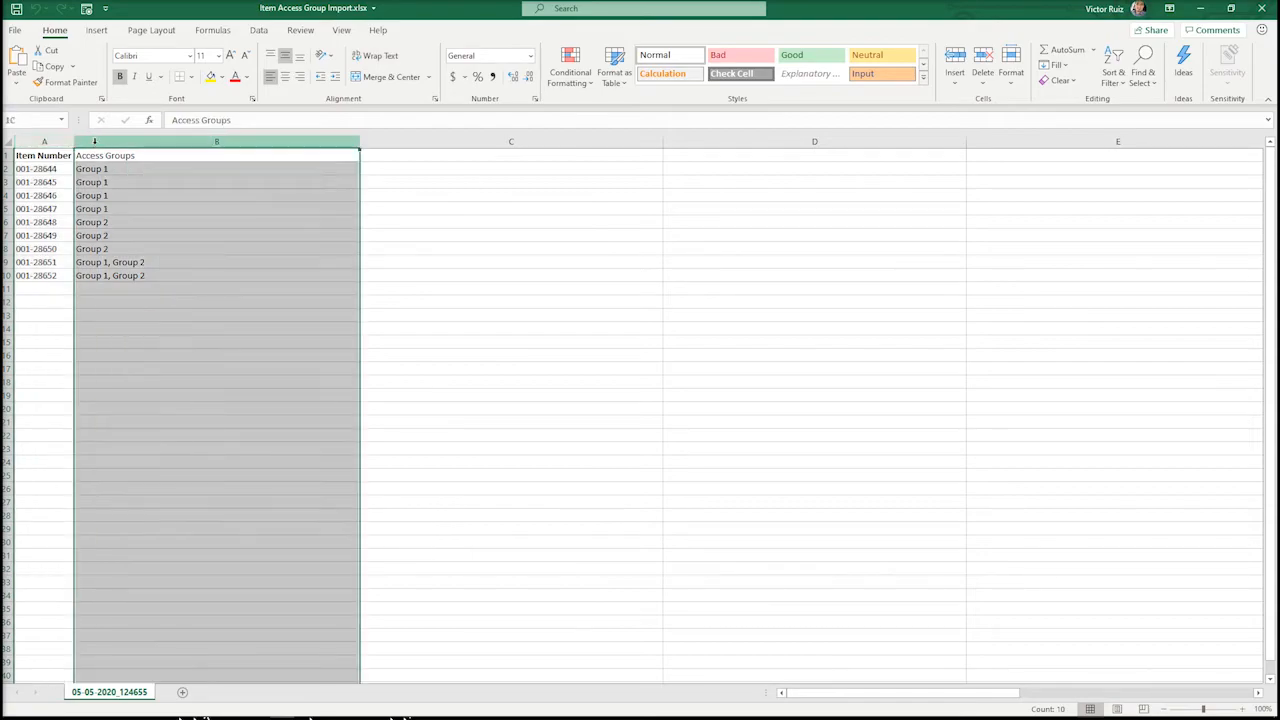
click(50, 155)
drag(52, 168, 64, 275)
click(82, 276)
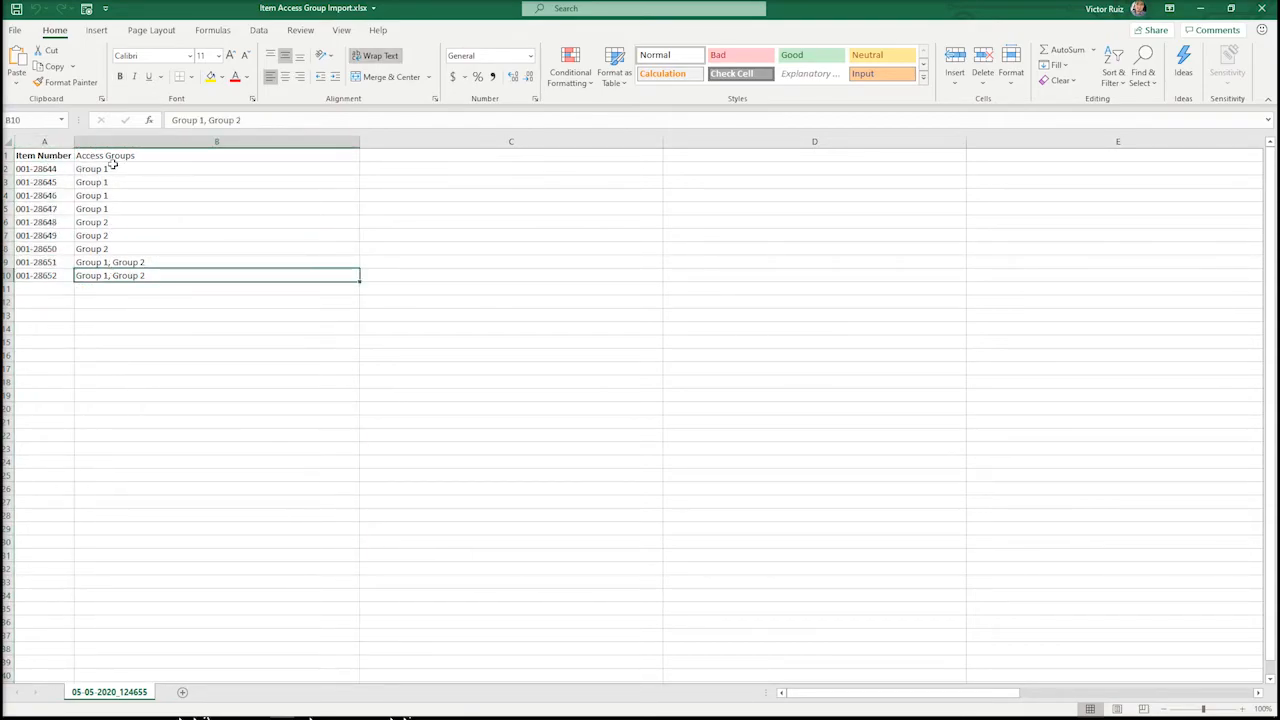
click(111, 157)
click(121, 77)
Step: Examine the group assignments in B2:B10, including the rows listing two comma-separated groups, and minimize the workbook
drag(119, 168, 150, 270)
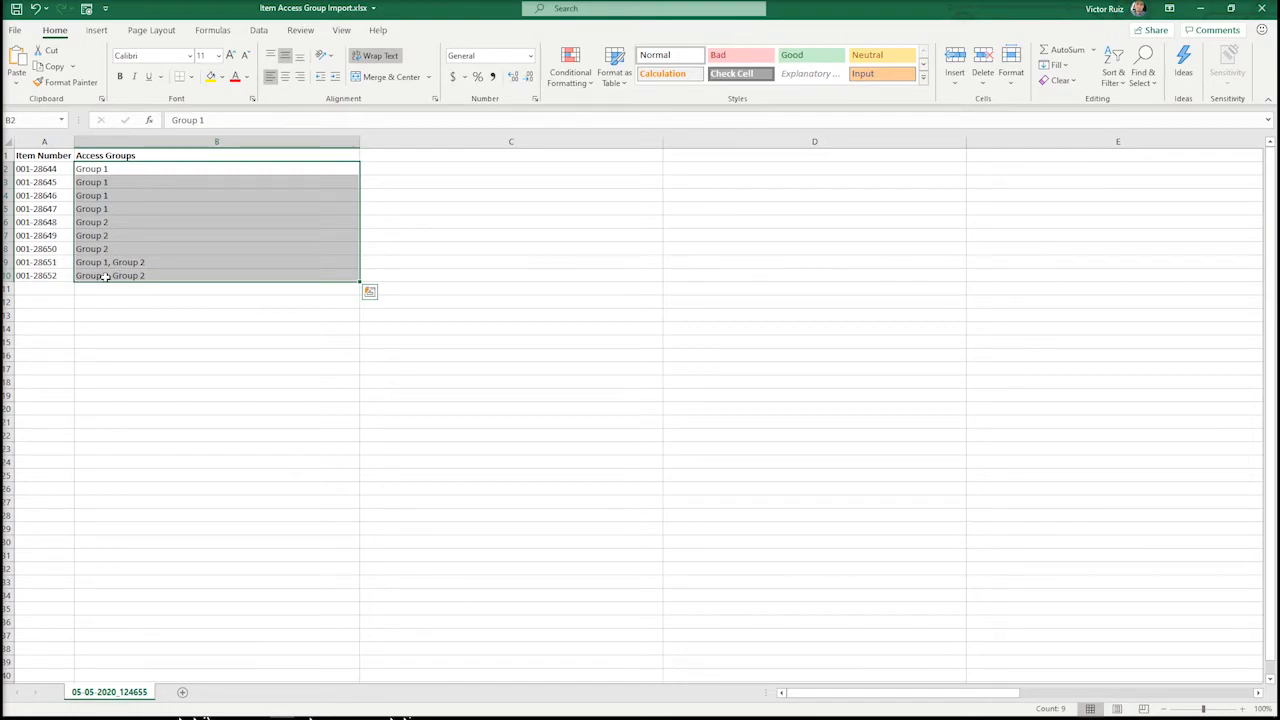
click(116, 261)
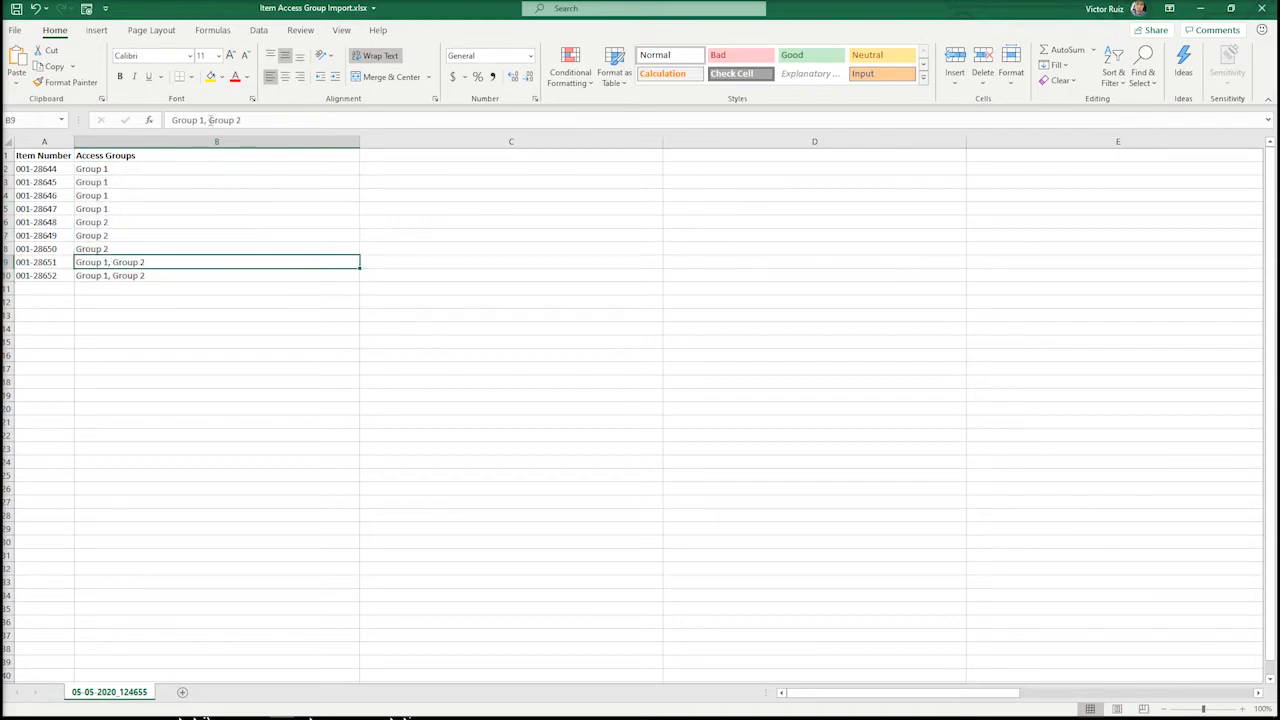
click(170, 273)
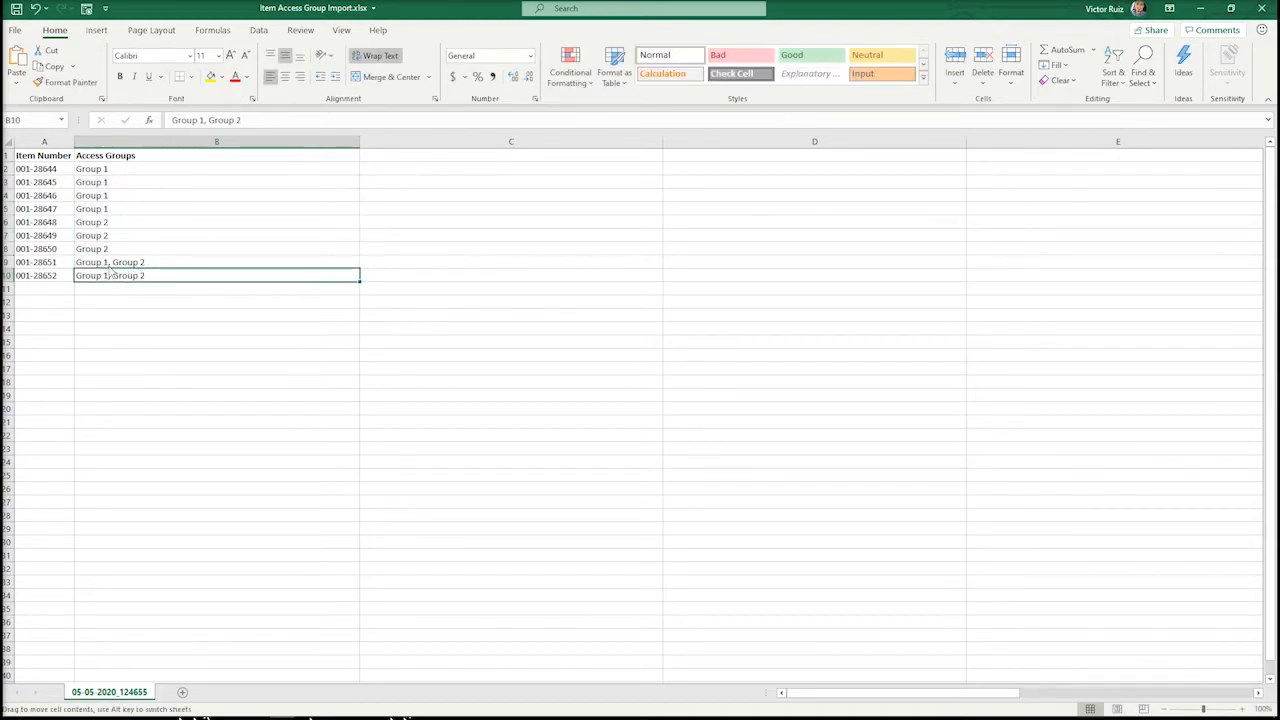
click(168, 299)
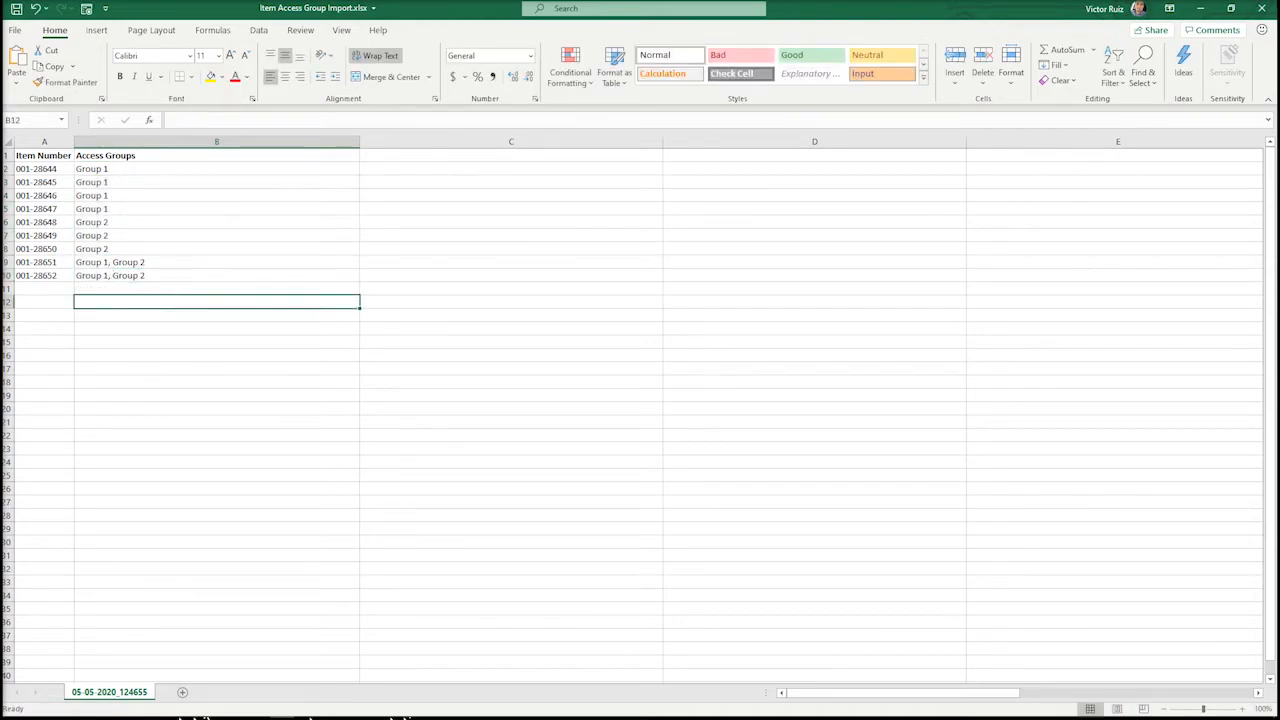
click(1204, 9)
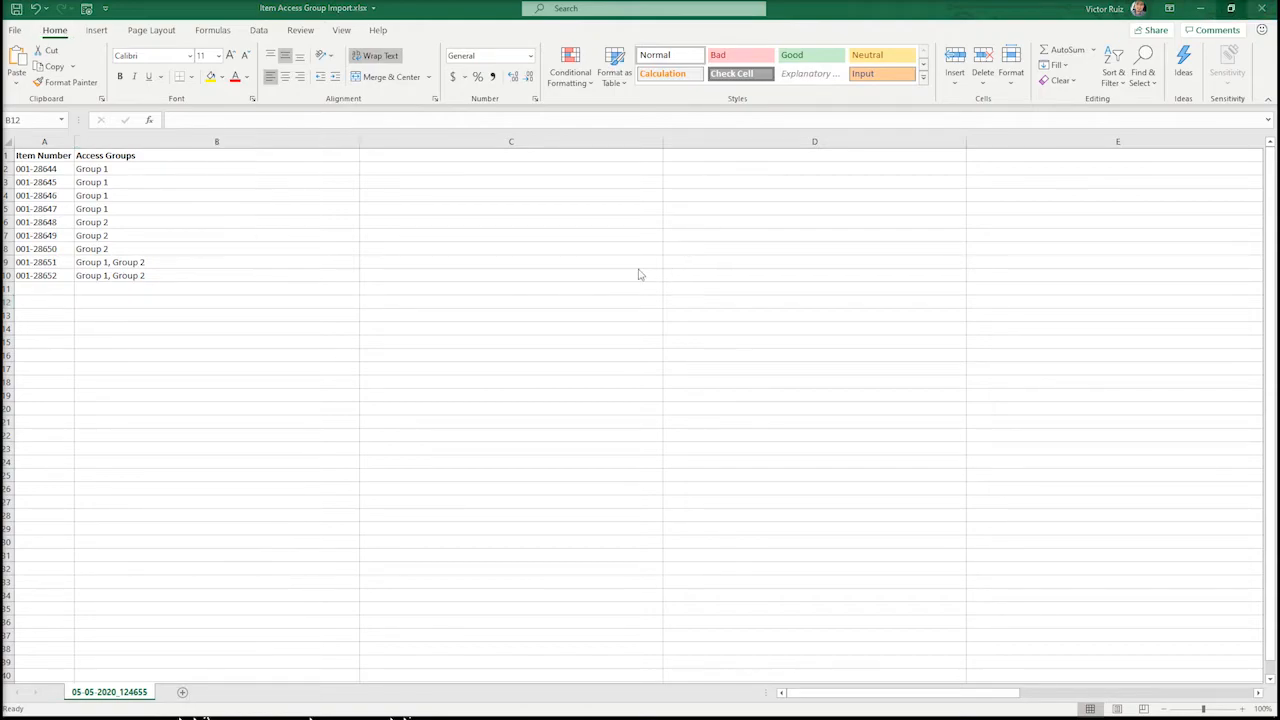
click(1202, 13)
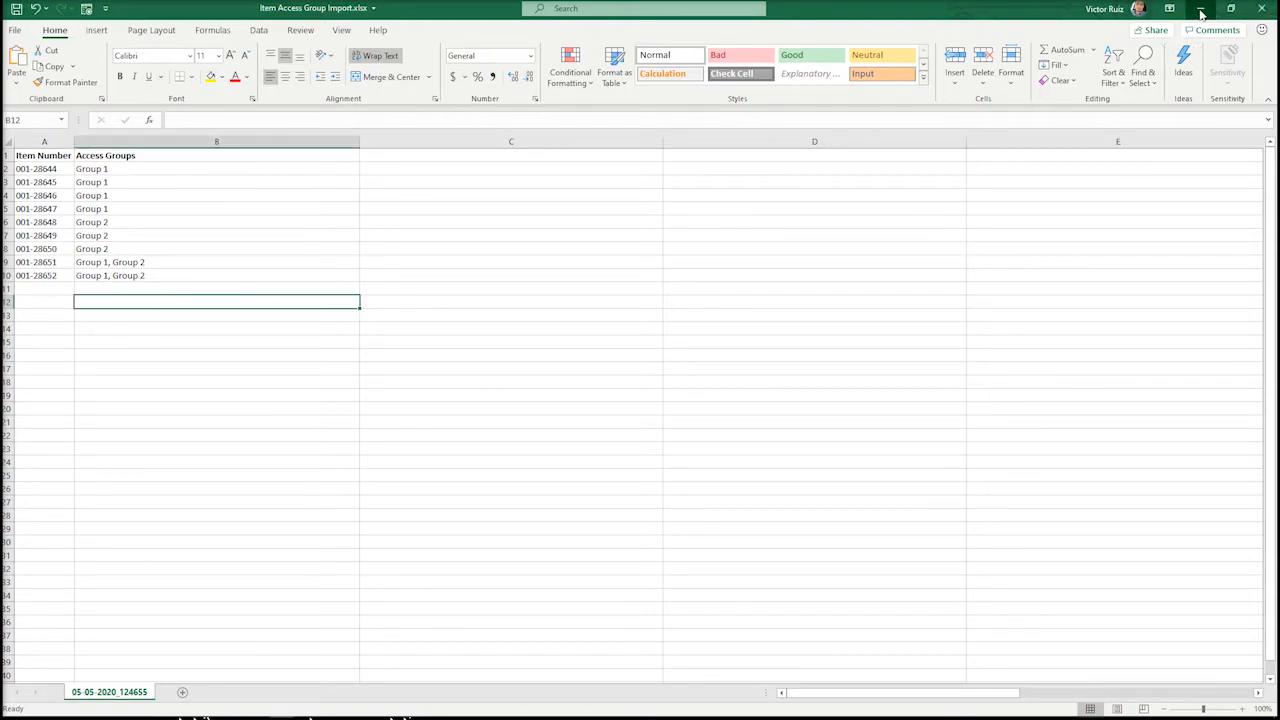
click(1202, 13)
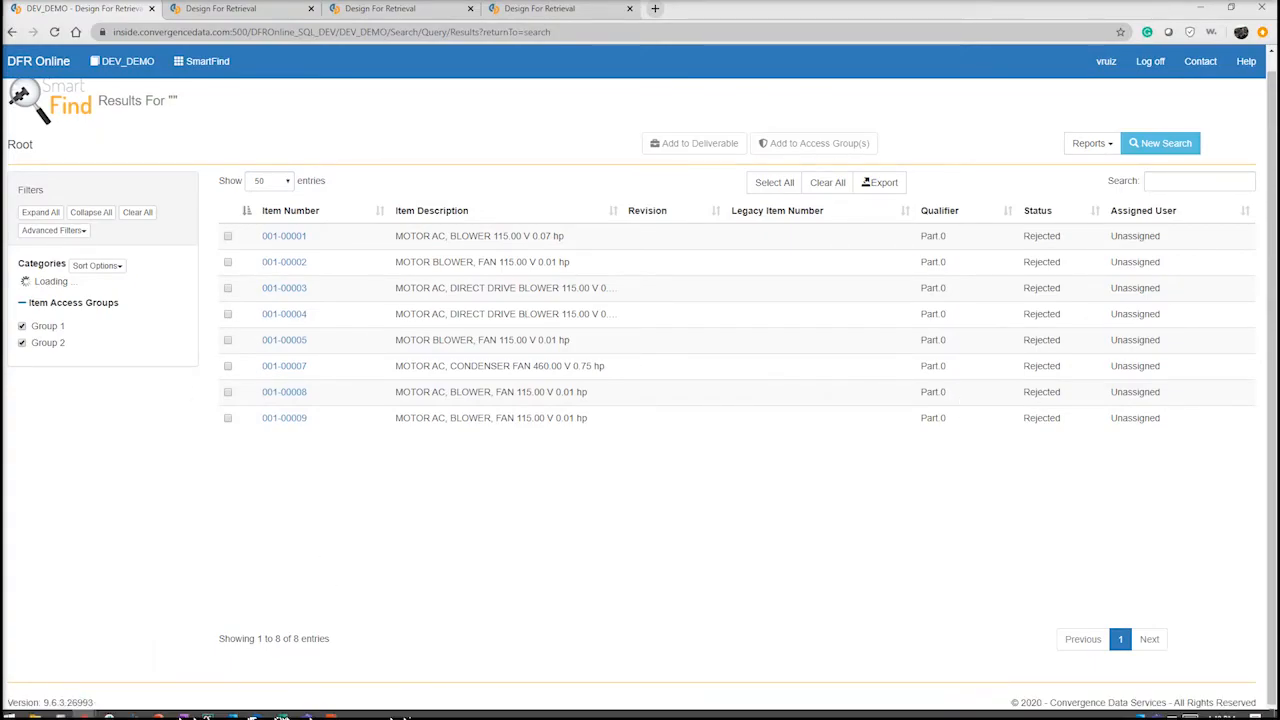
Step: Restart the Design For Retrieval desktop client, connect to the SQL Dev server, and log in to the DEV_DEMO catalog with the remembered credentials
click(134, 707)
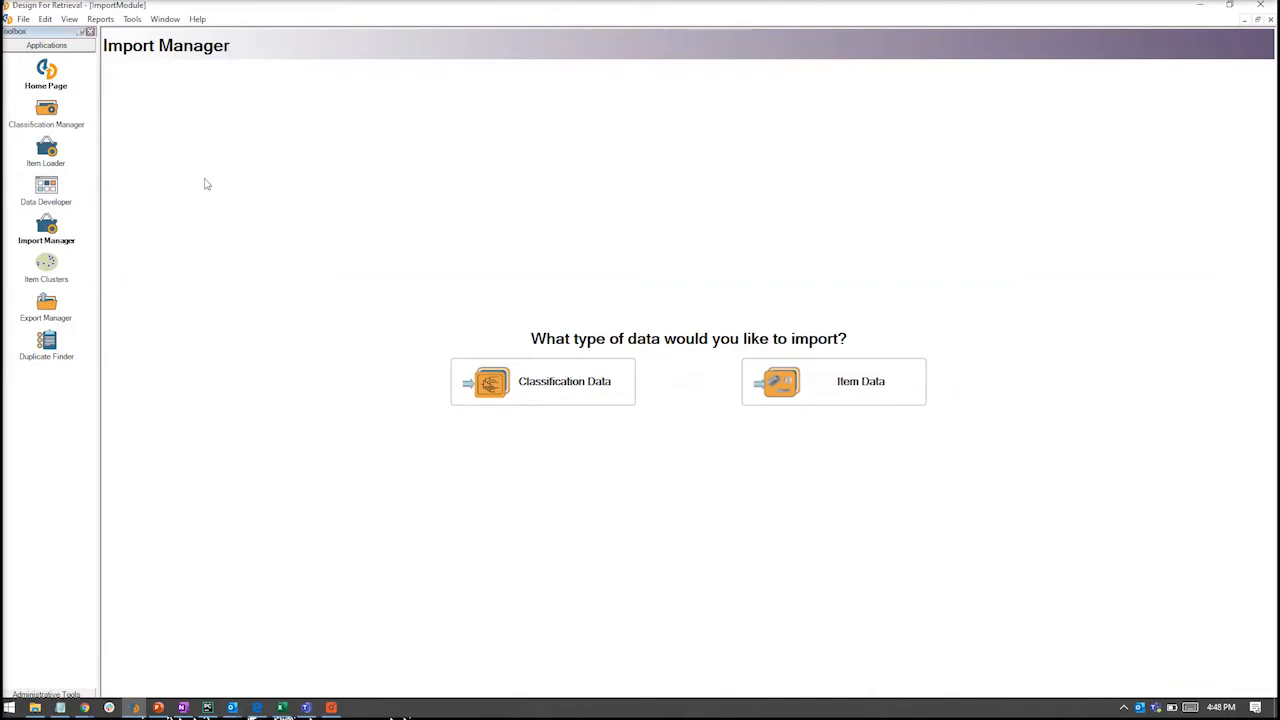
click(1271, 19)
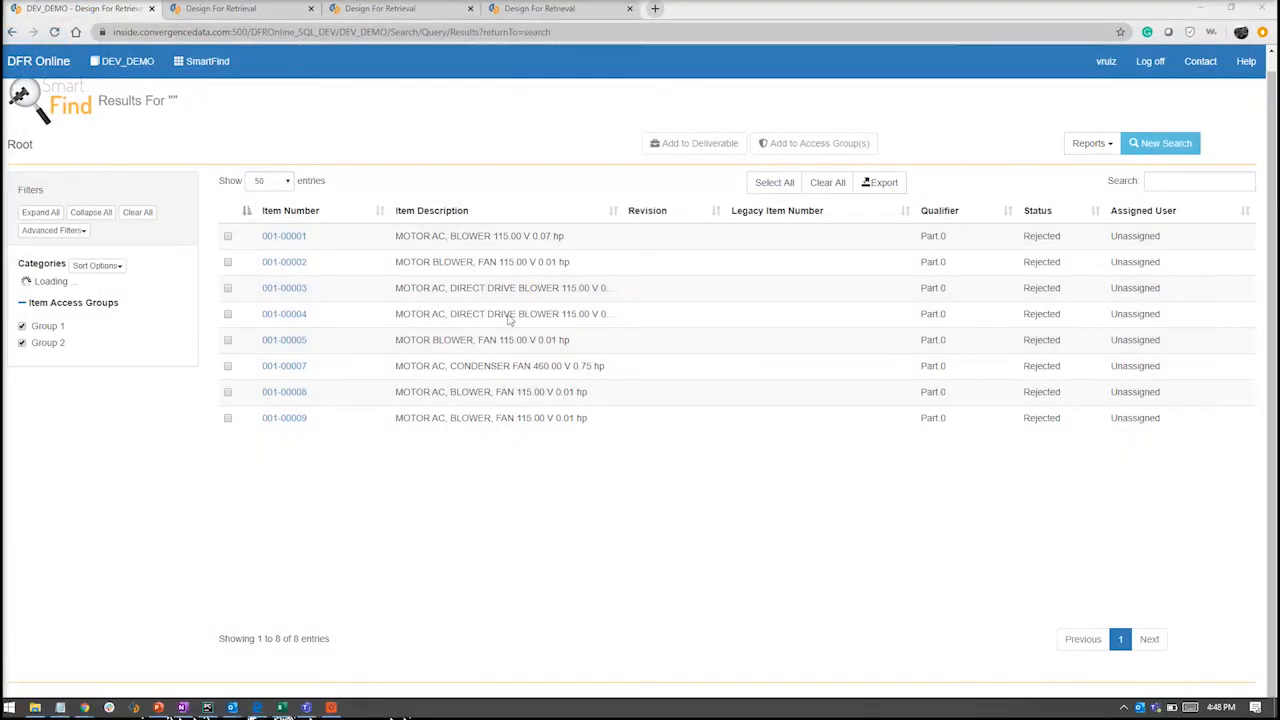
click(134, 708)
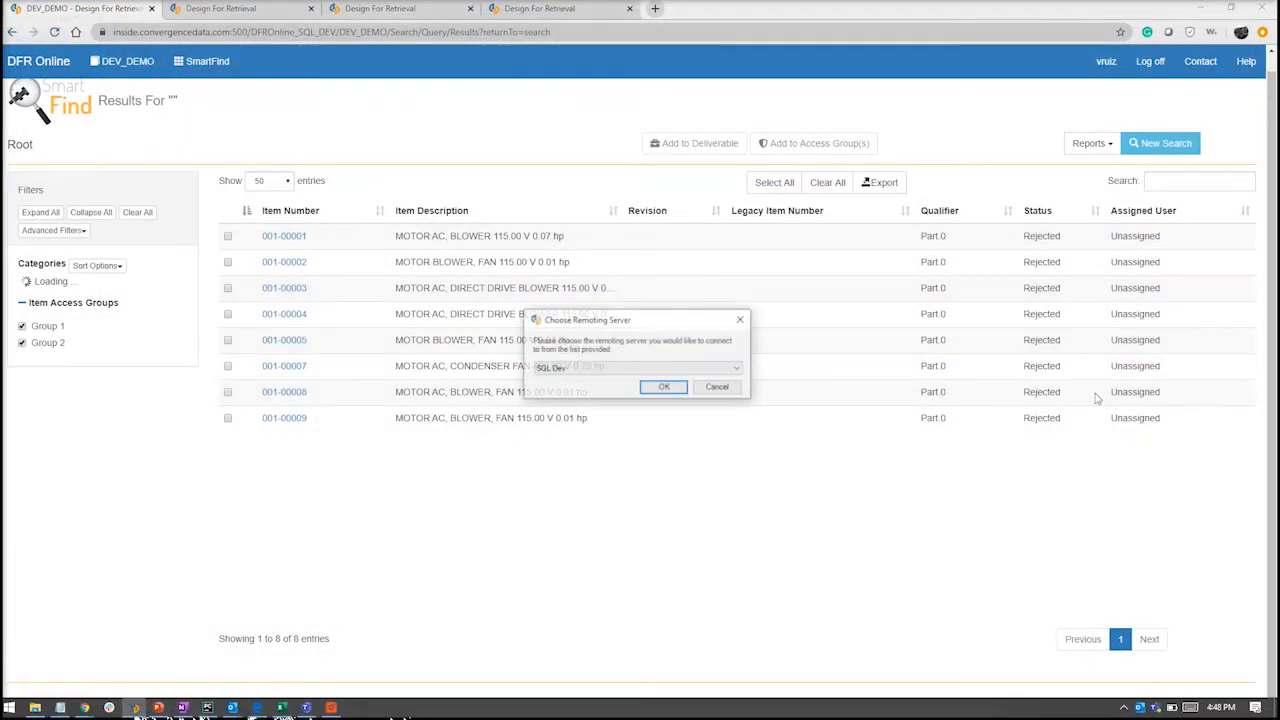
click(565, 369)
click(565, 376)
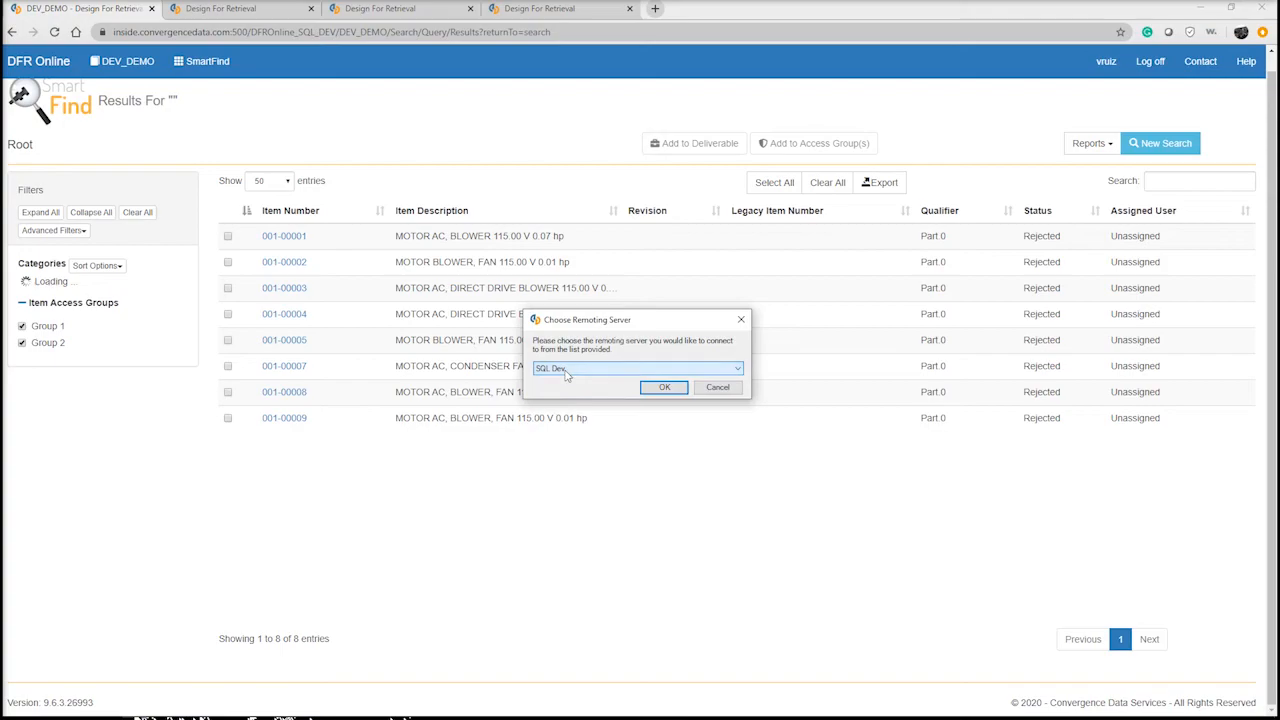
click(676, 391)
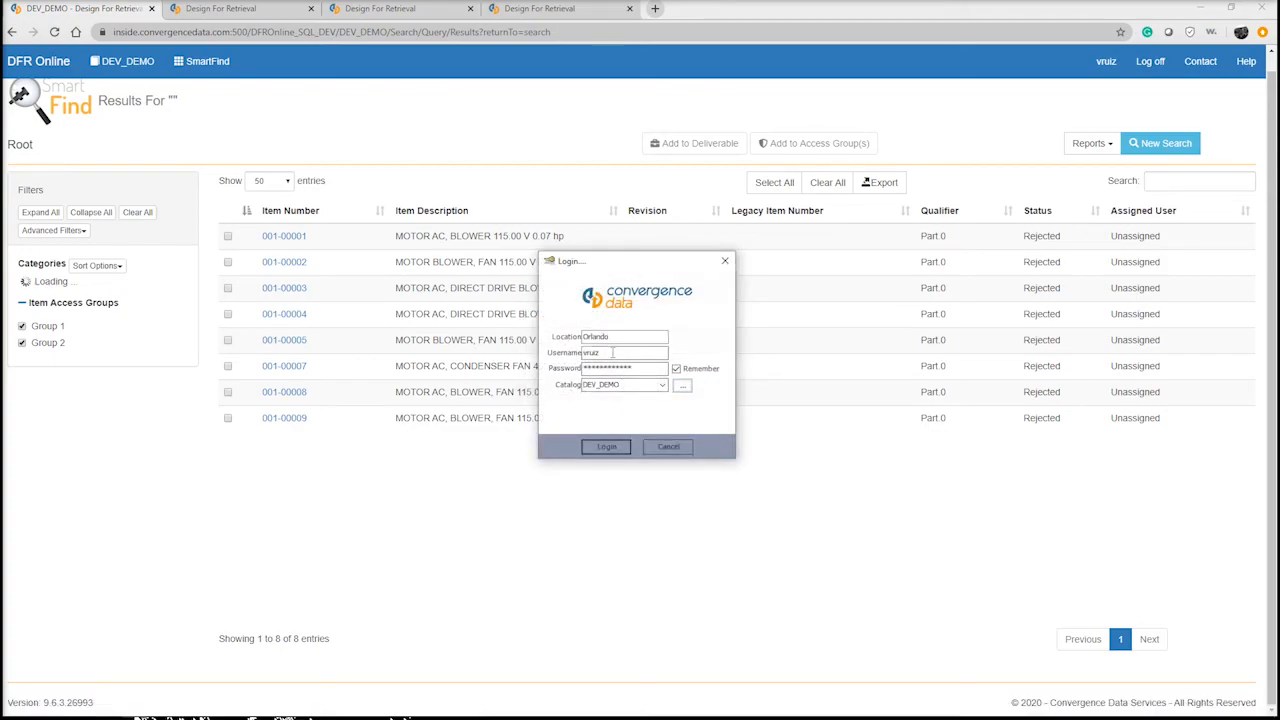
click(610, 447)
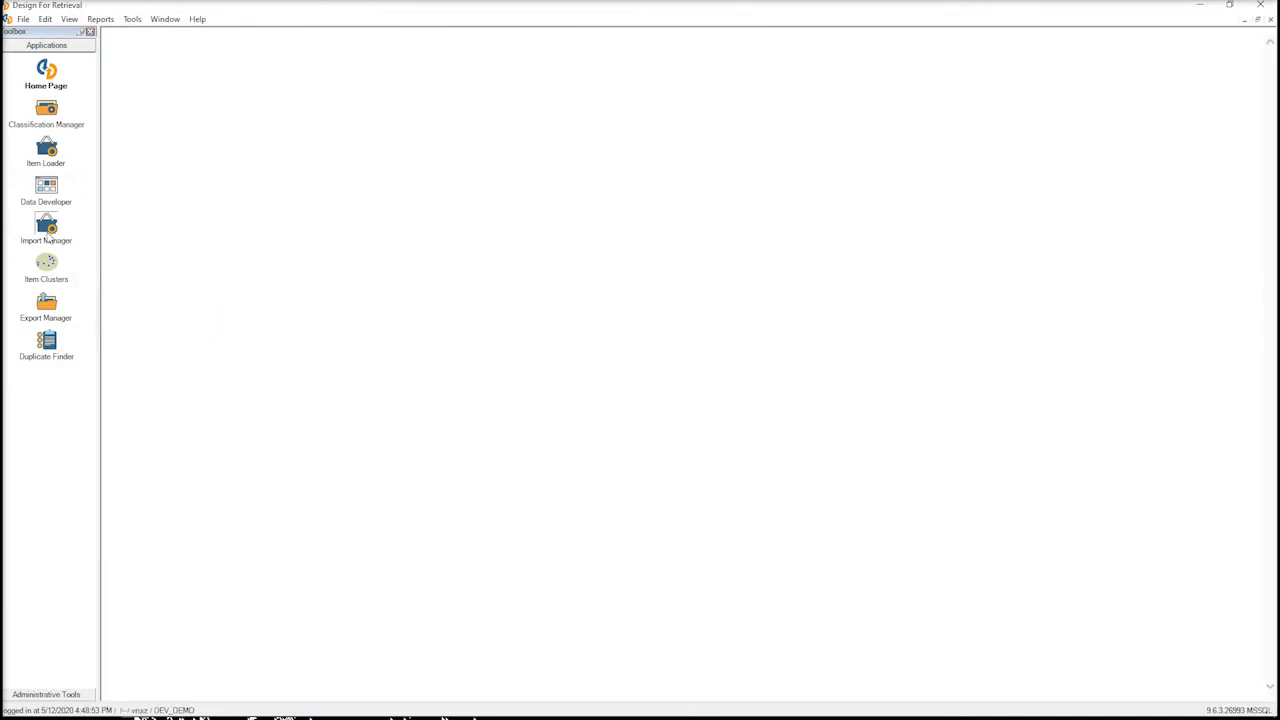
Step: Start an item data import in Import Manager using Item Access Group Import.xlsx from the Desktop as the source file
click(47, 233)
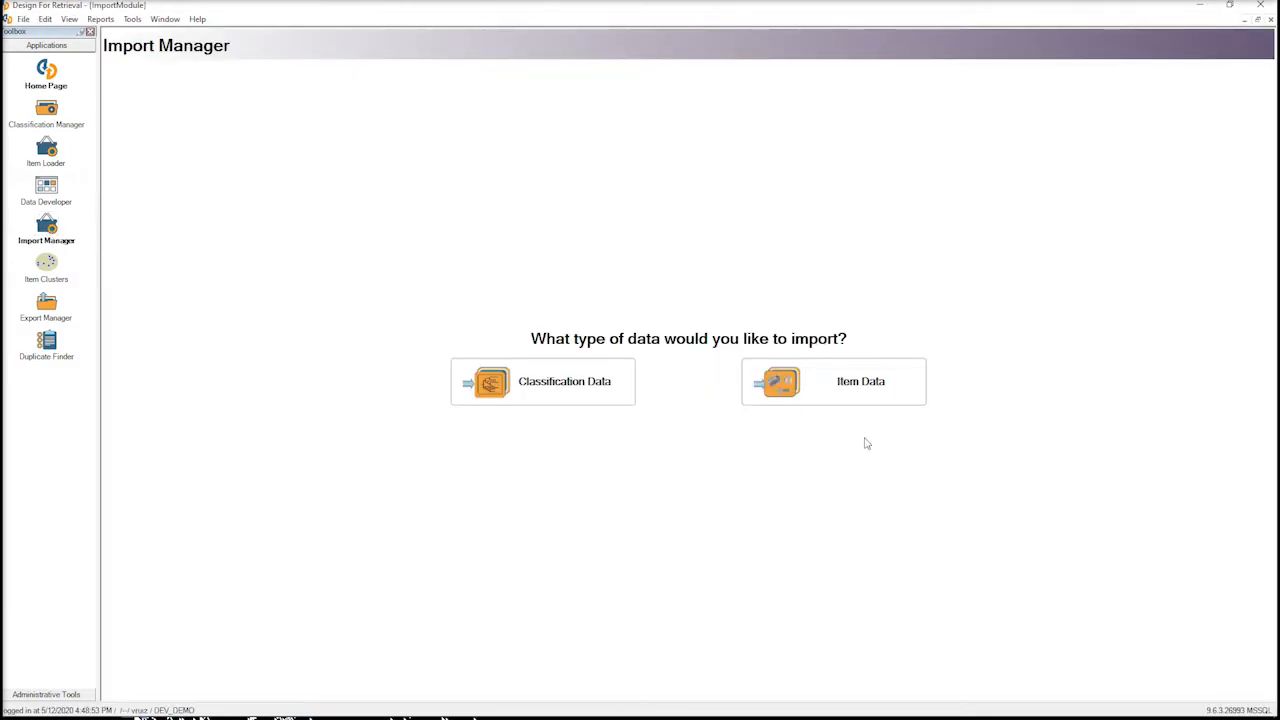
click(863, 385)
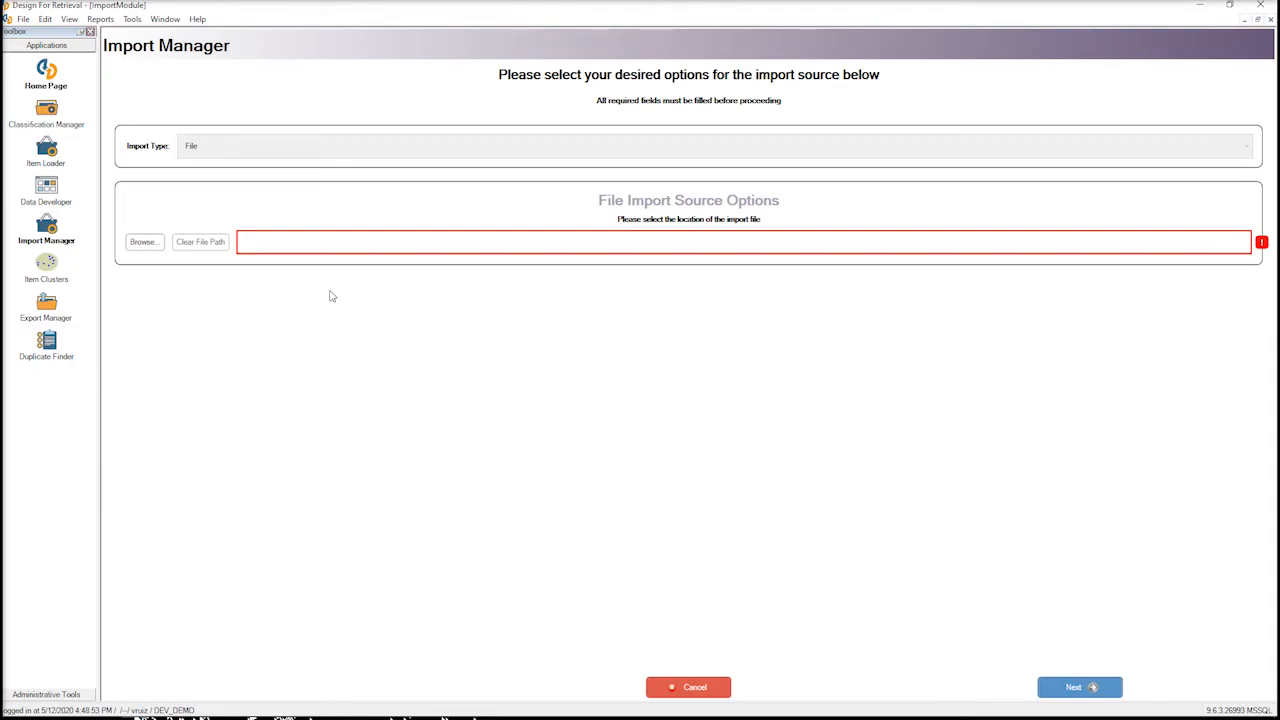
click(145, 244)
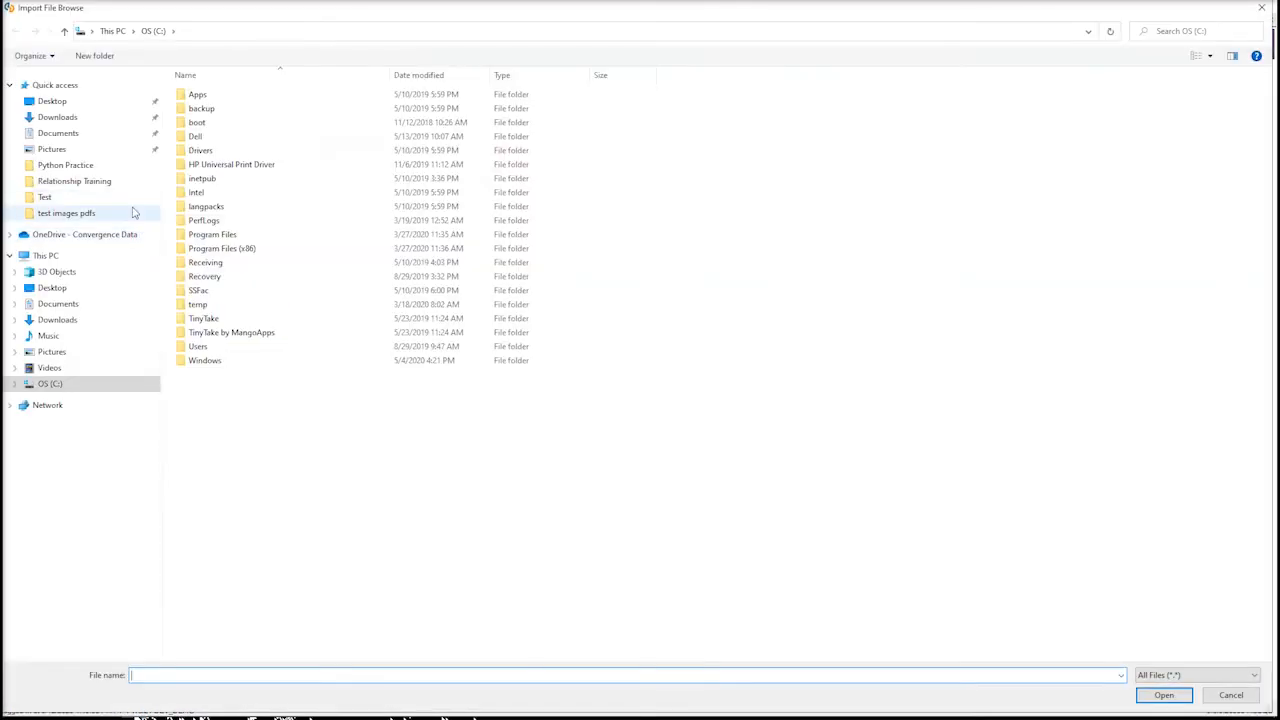
click(79, 104)
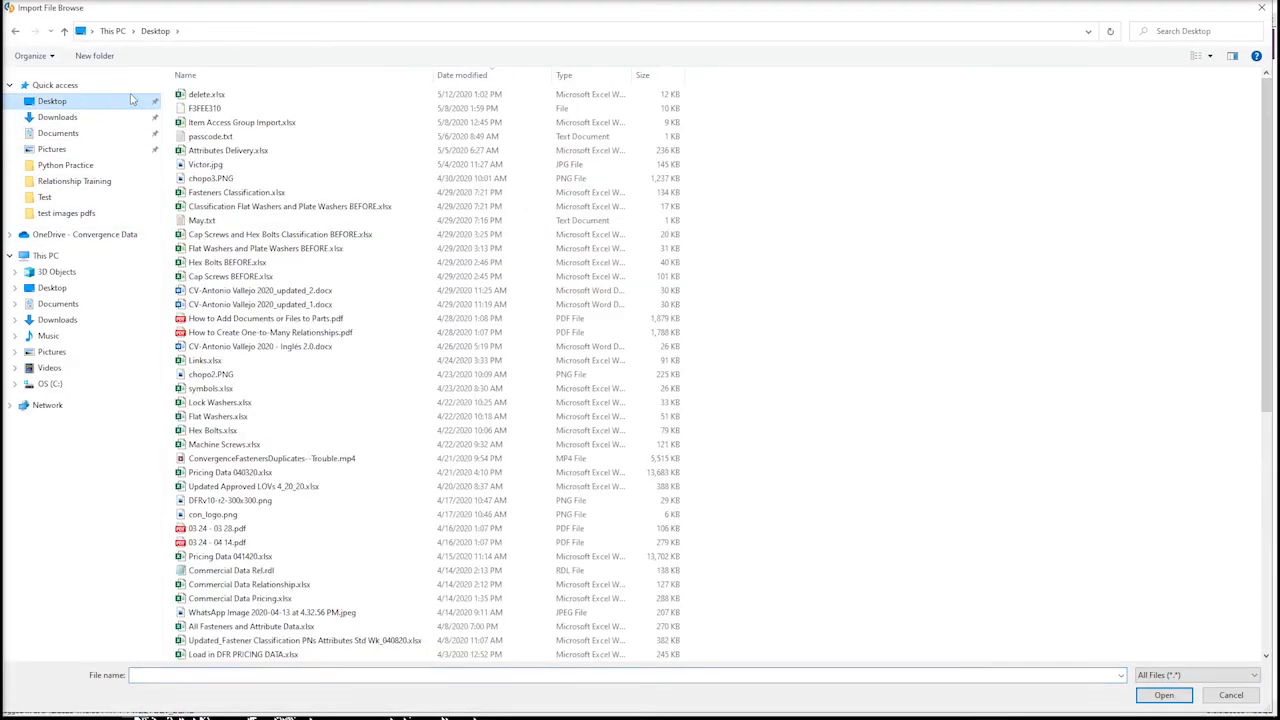
click(240, 123)
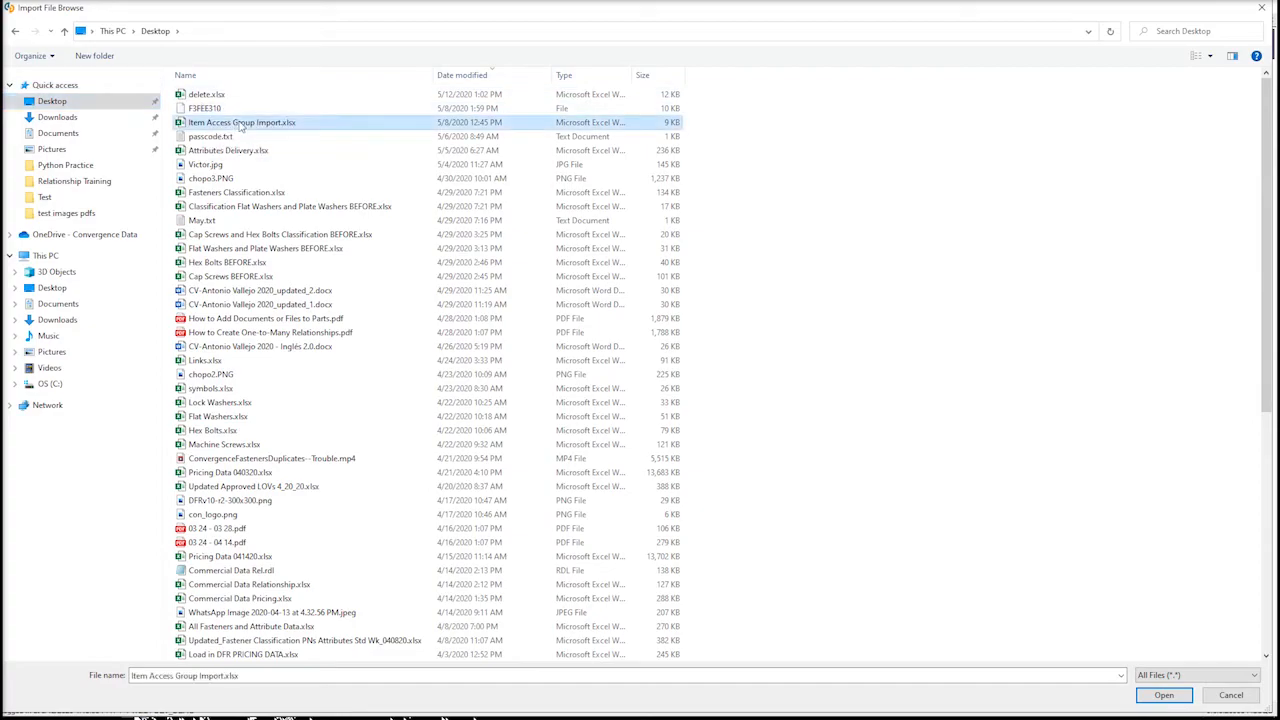
click(1163, 695)
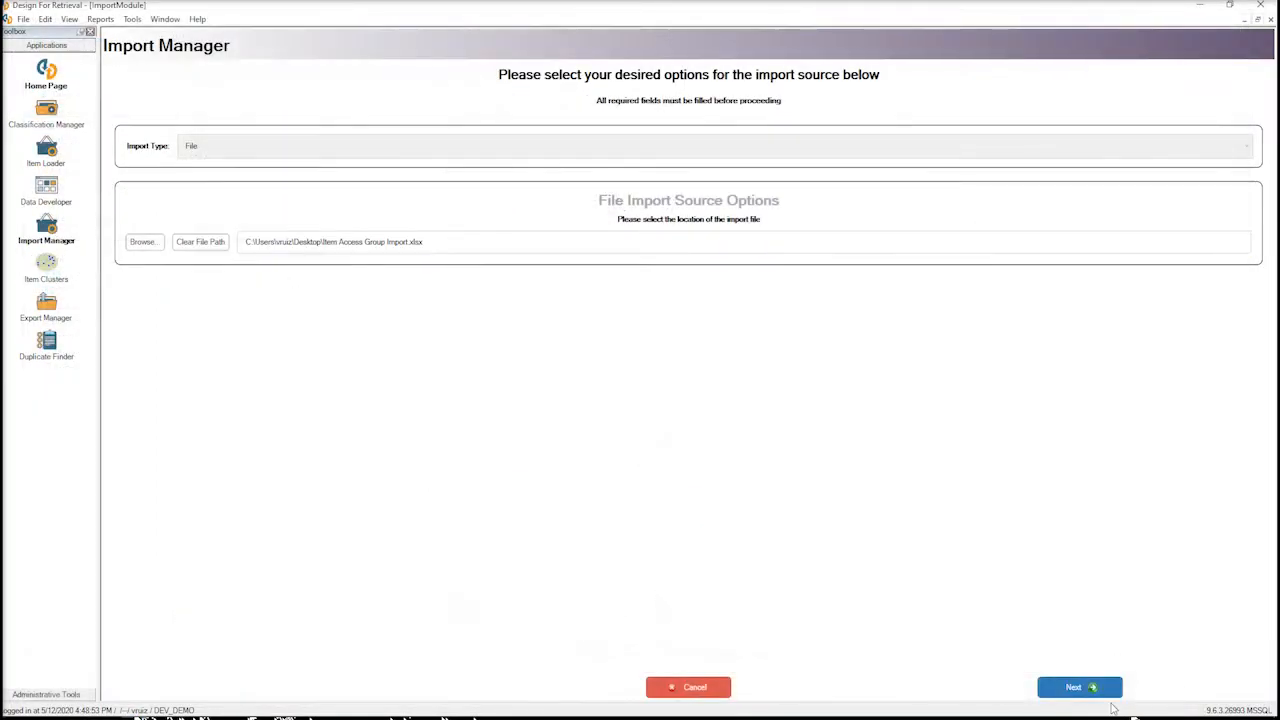
click(1078, 687)
Step: Set the import format to Excel and map the Access Groups target field to the file's Access Groups column
click(237, 141)
click(218, 202)
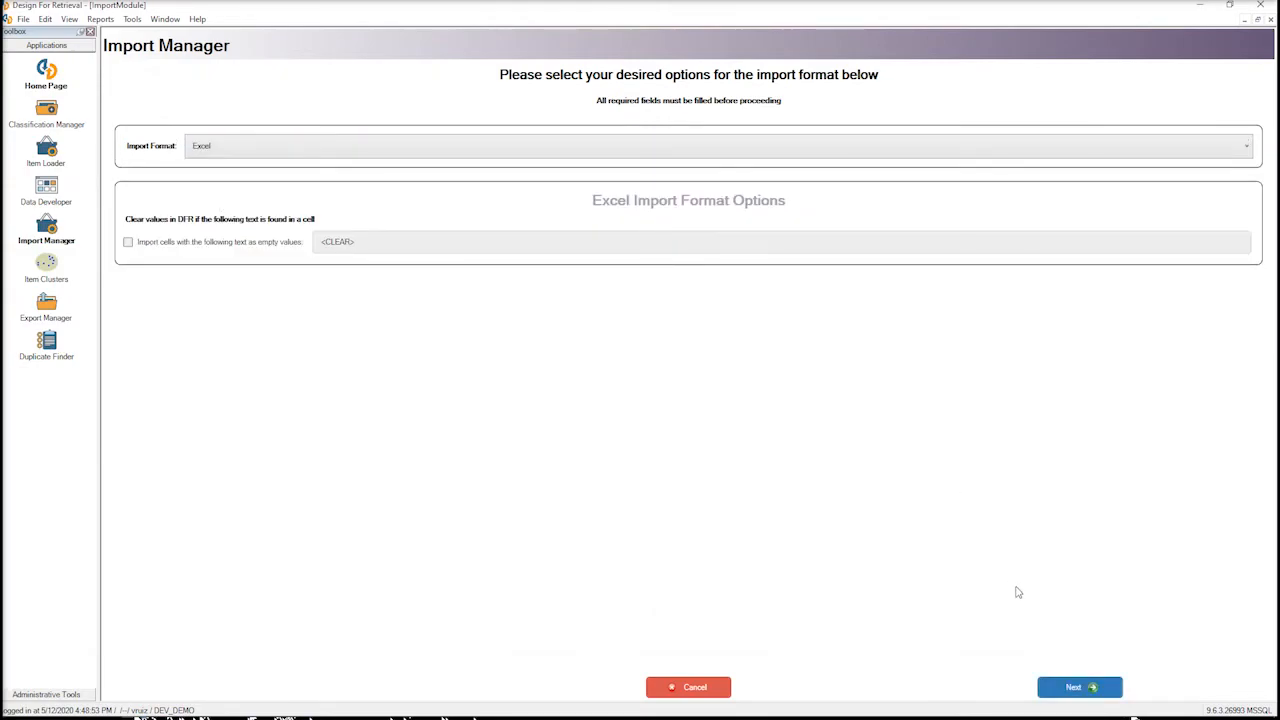
click(1069, 687)
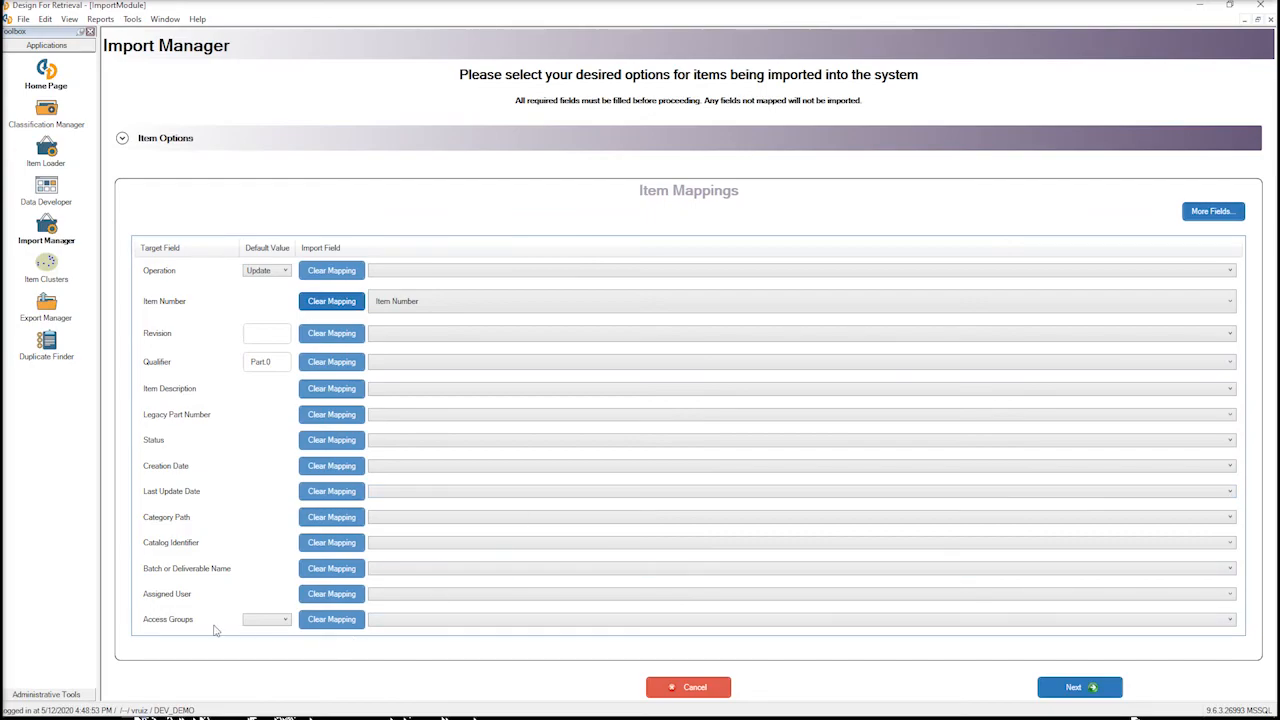
click(381, 624)
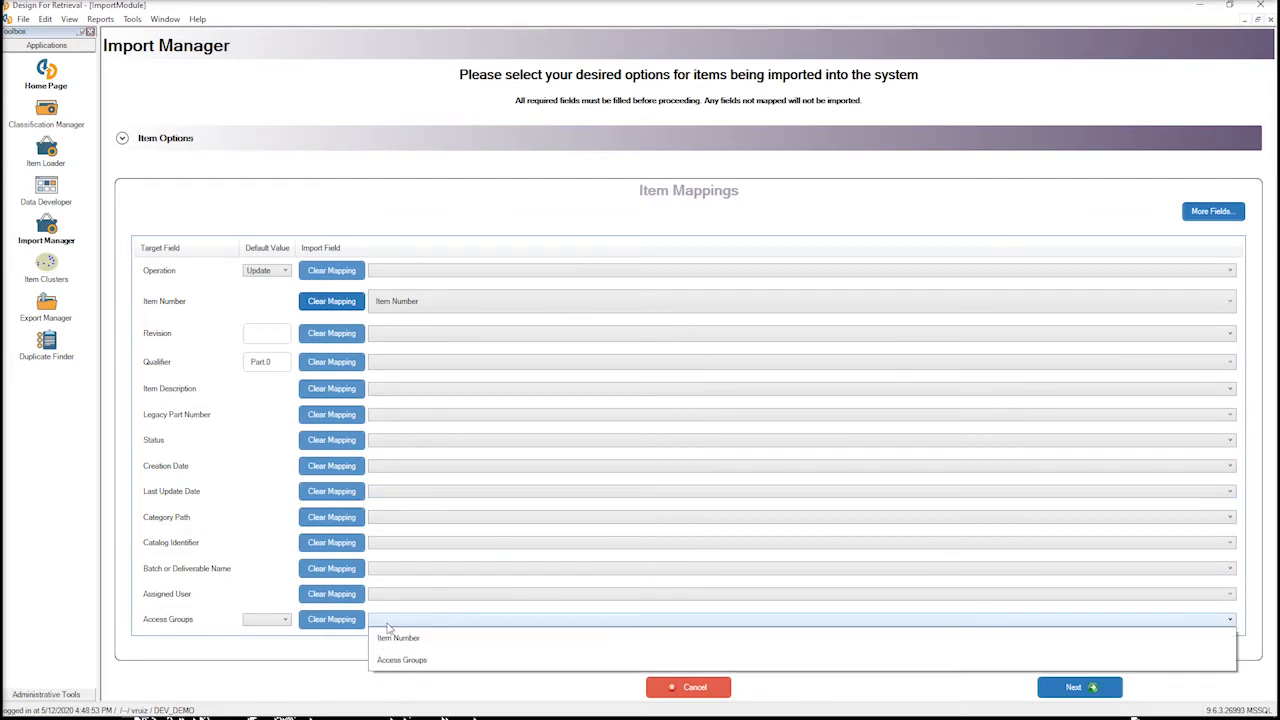
click(420, 662)
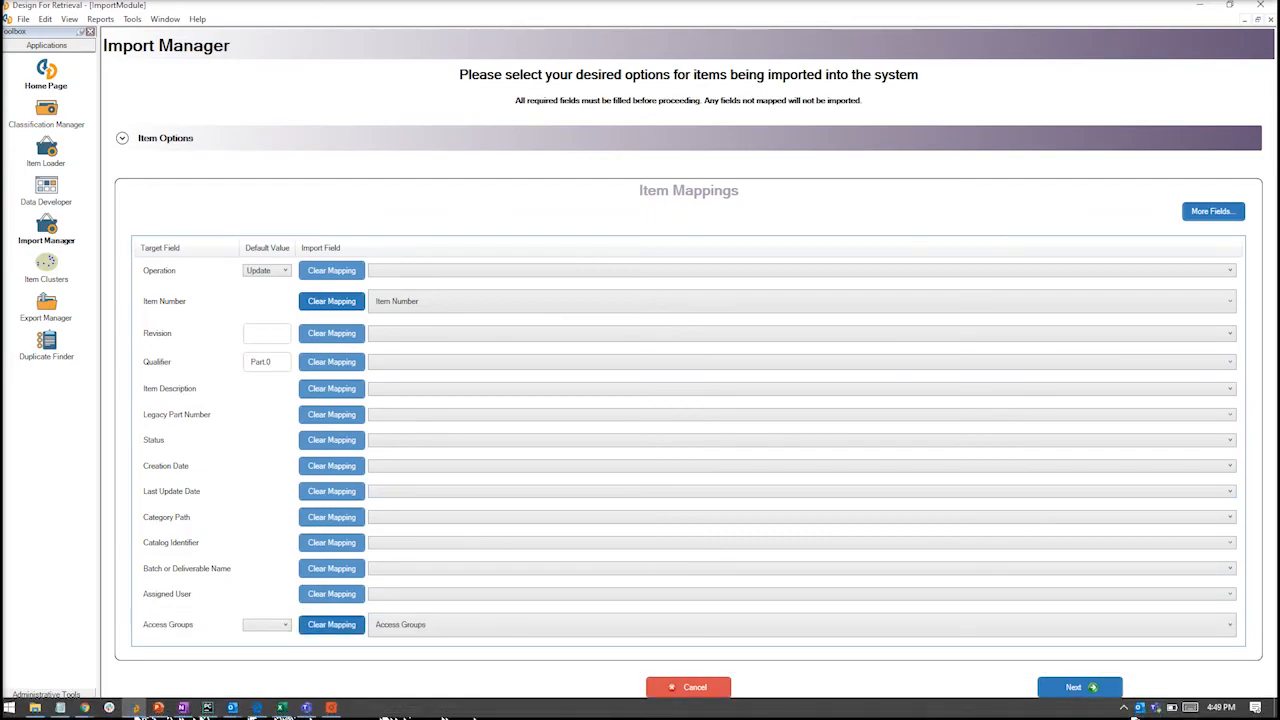
Step: Keep the mapped fields, leave the Status Threshold Transformer disabled, pass validation, then run the item import and close it out
click(1074, 692)
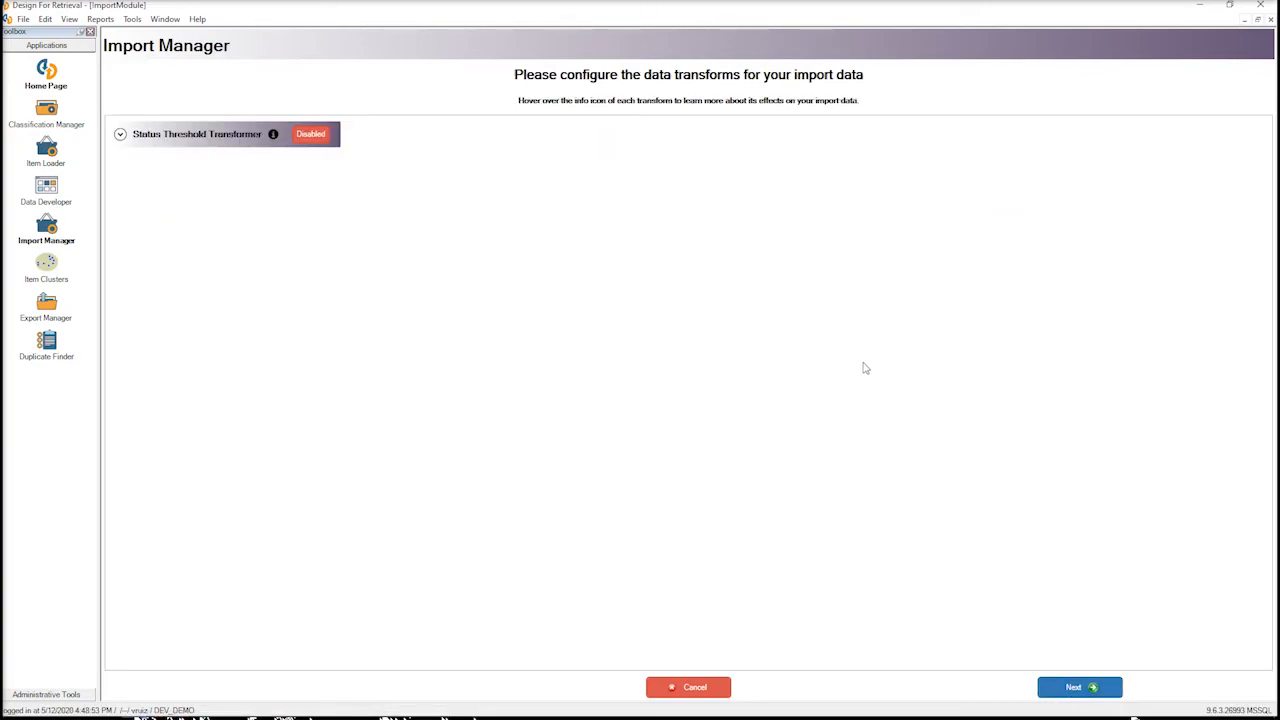
click(1066, 690)
click(1066, 690)
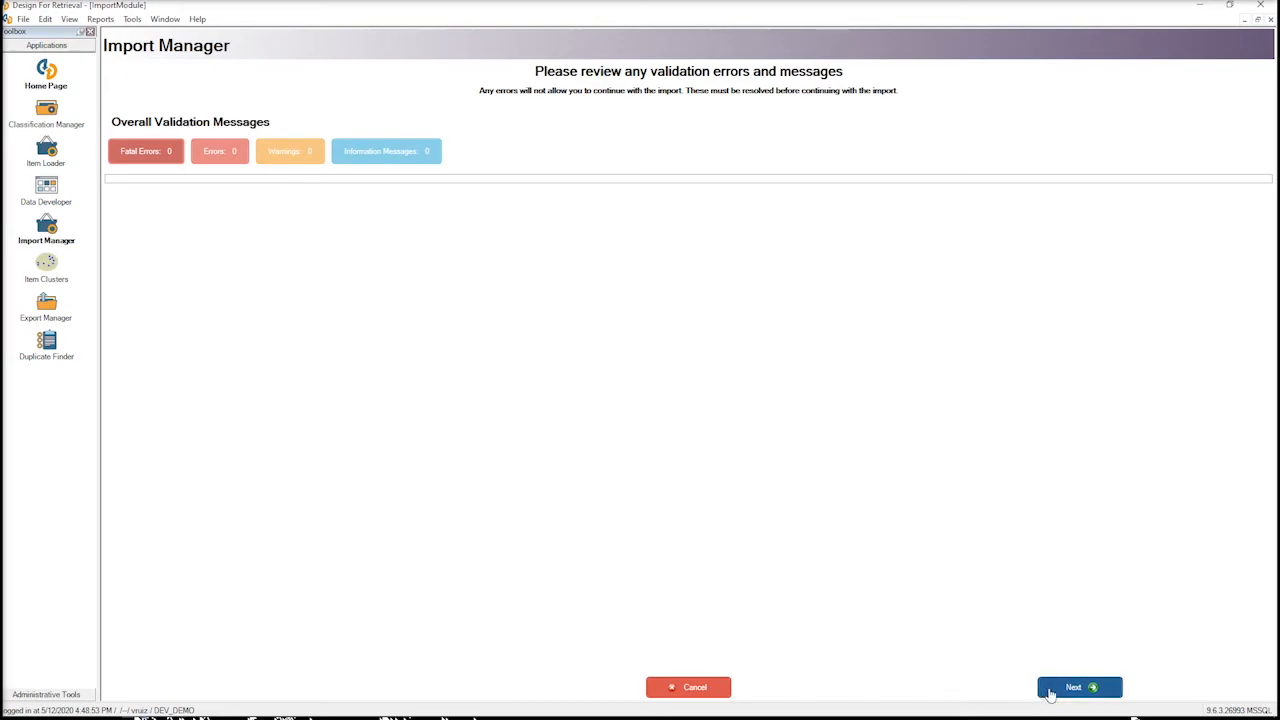
click(1051, 692)
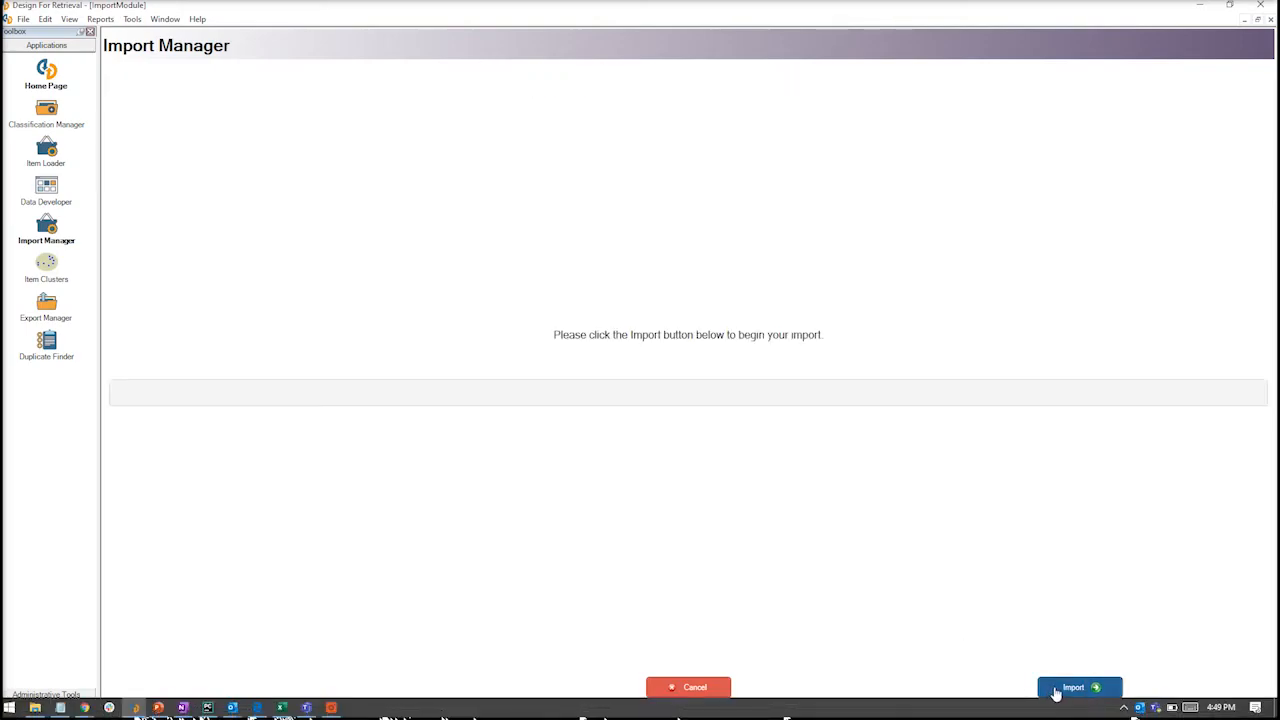
click(1060, 690)
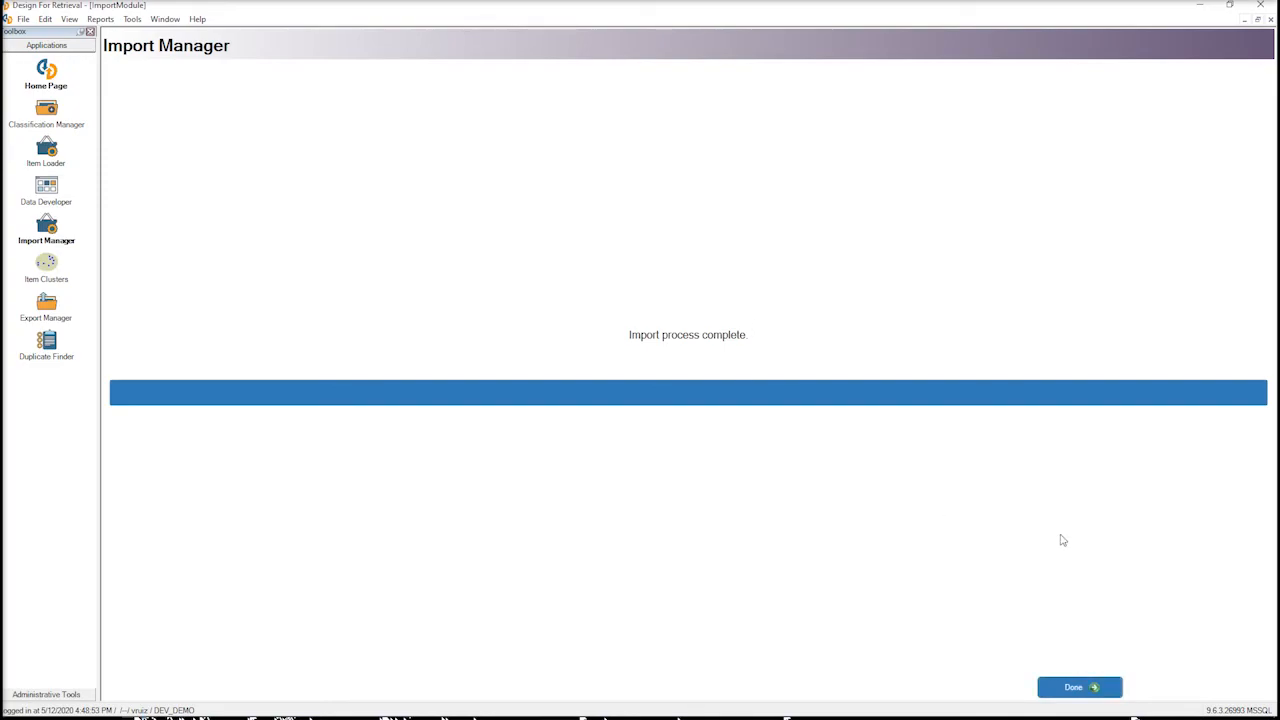
click(1088, 689)
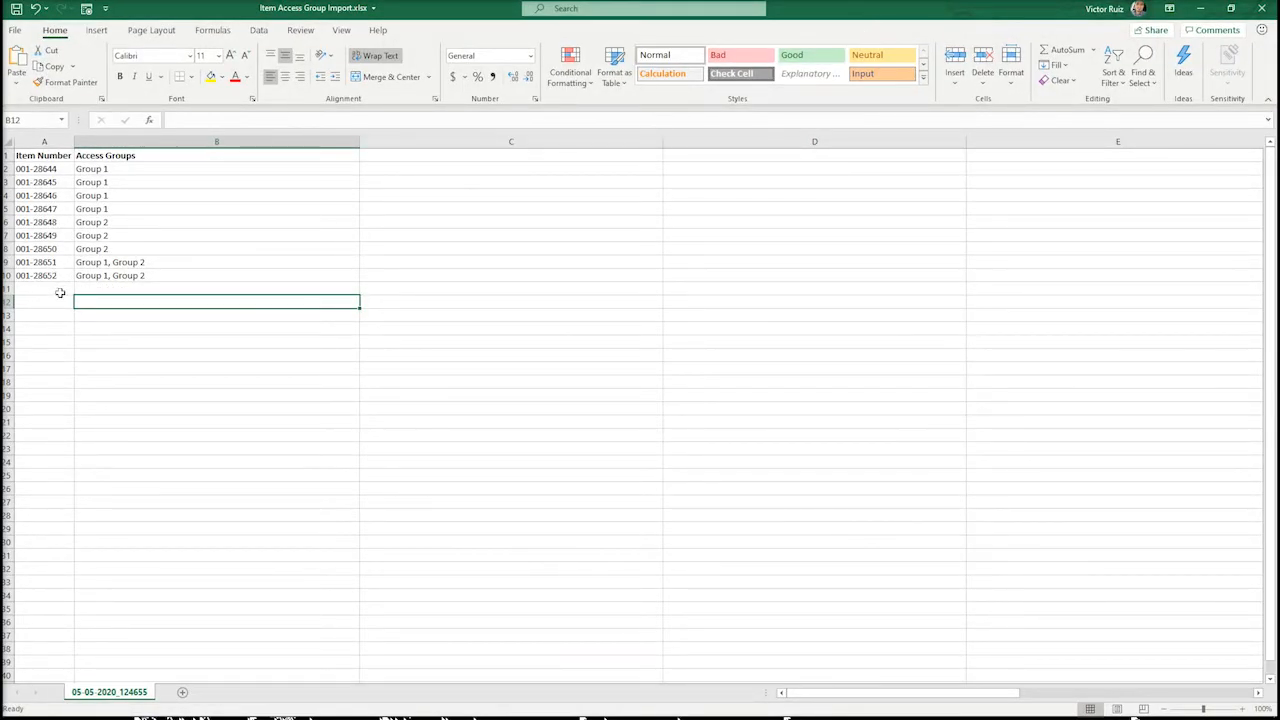
Step: Copy item number 001-28652 from cell A10 of the Item Access Group Import.xlsx workbook and minimize the workbook
click(51, 276)
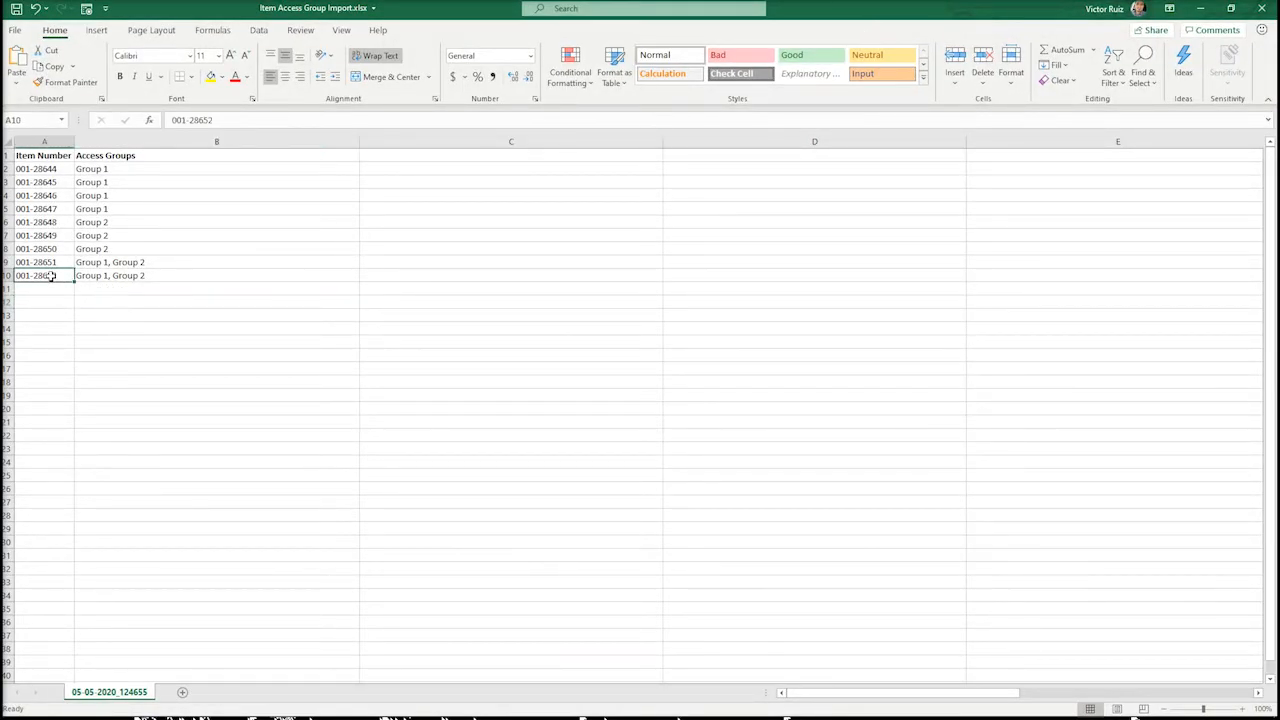
drag(234, 120, 172, 120)
right_click(192, 120)
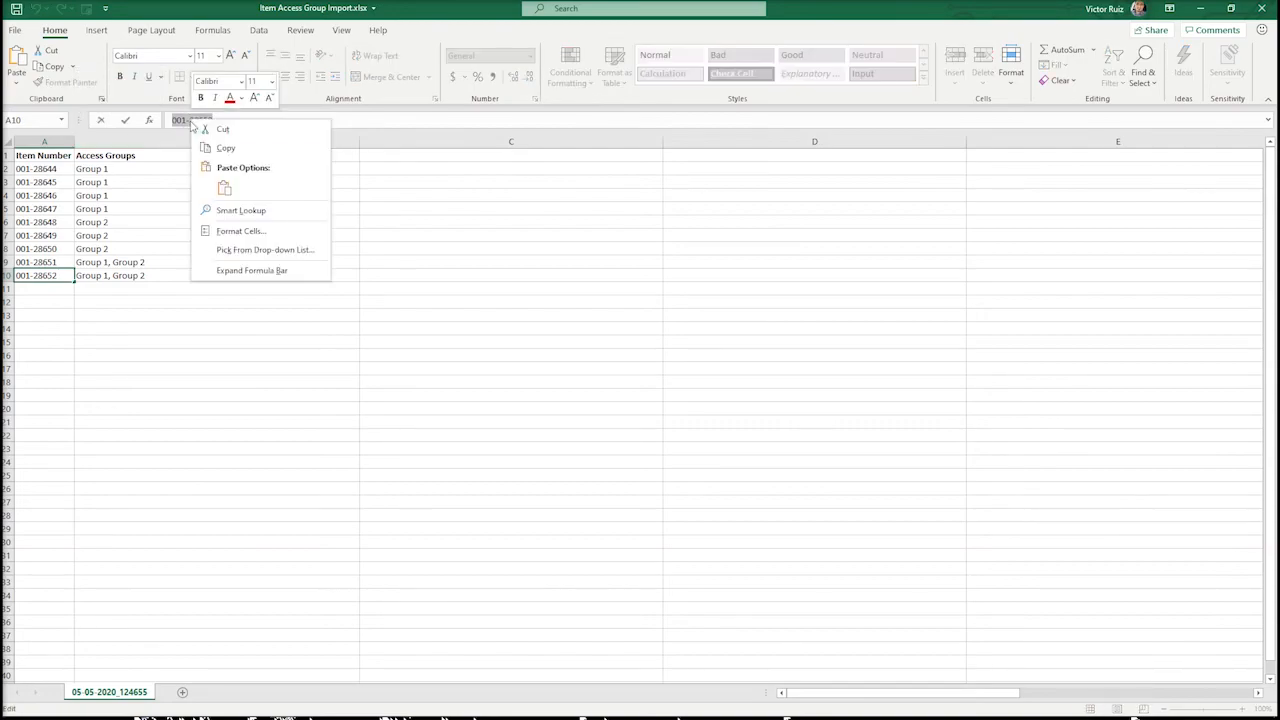
click(224, 146)
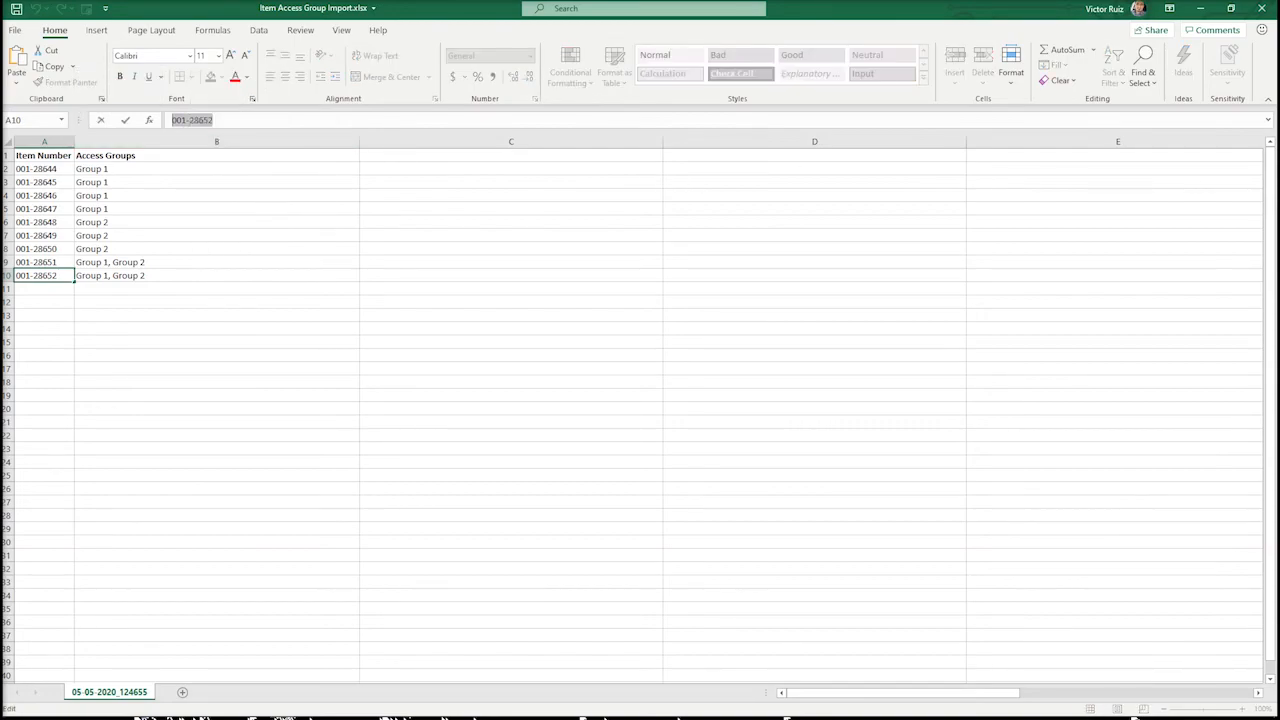
click(1200, 8)
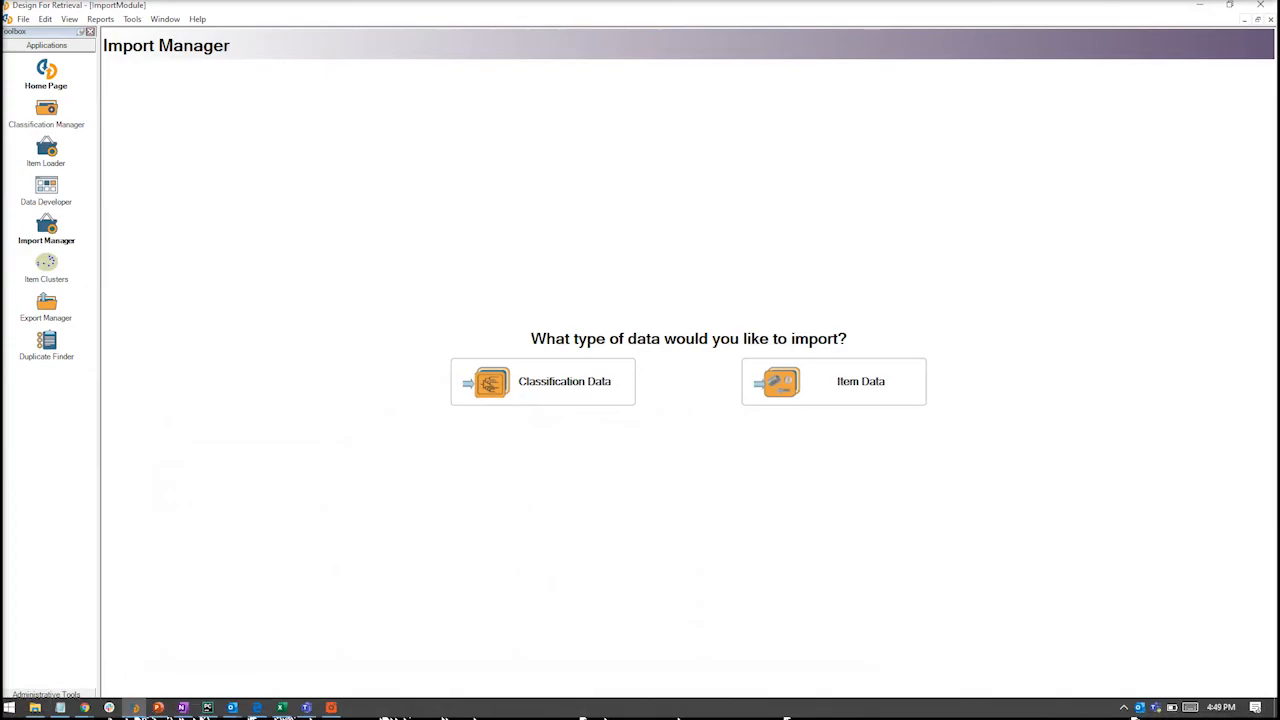
Step: Switch to the DEV_DEMO catalog in DFR Online in Chrome and open a fresh SmartFind search
mouse_move(84, 707)
click(68, 650)
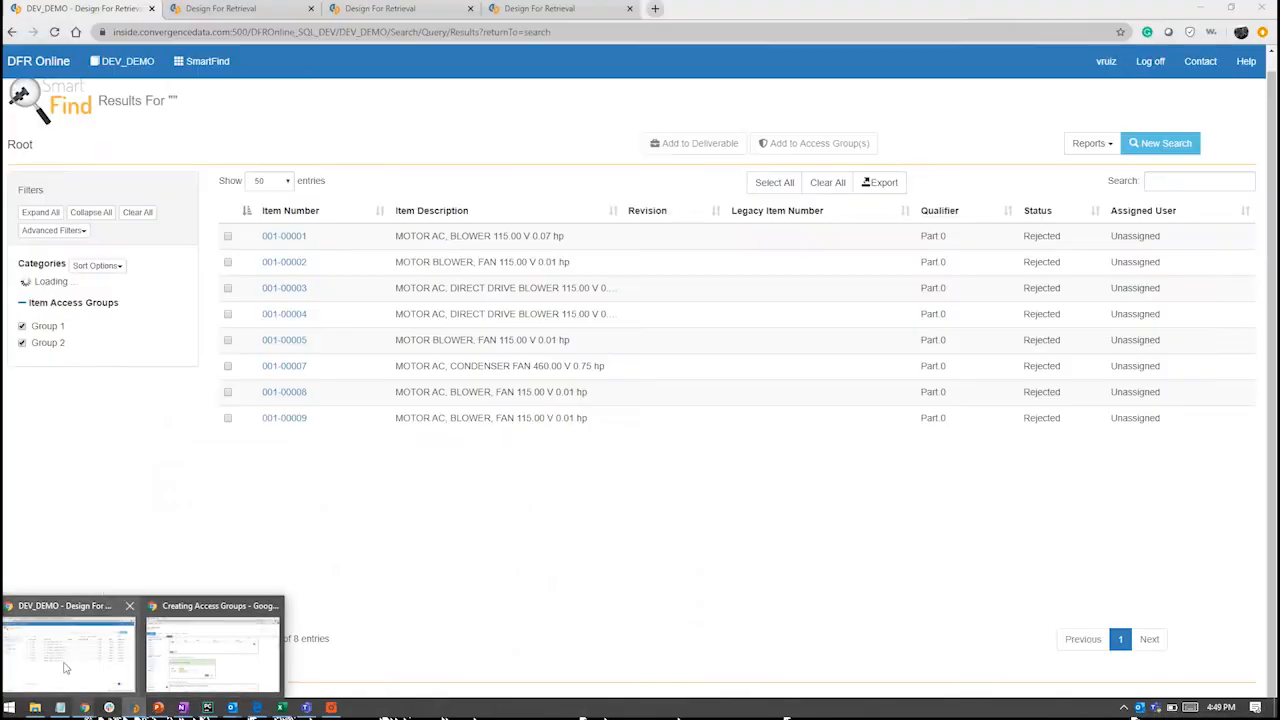
click(207, 61)
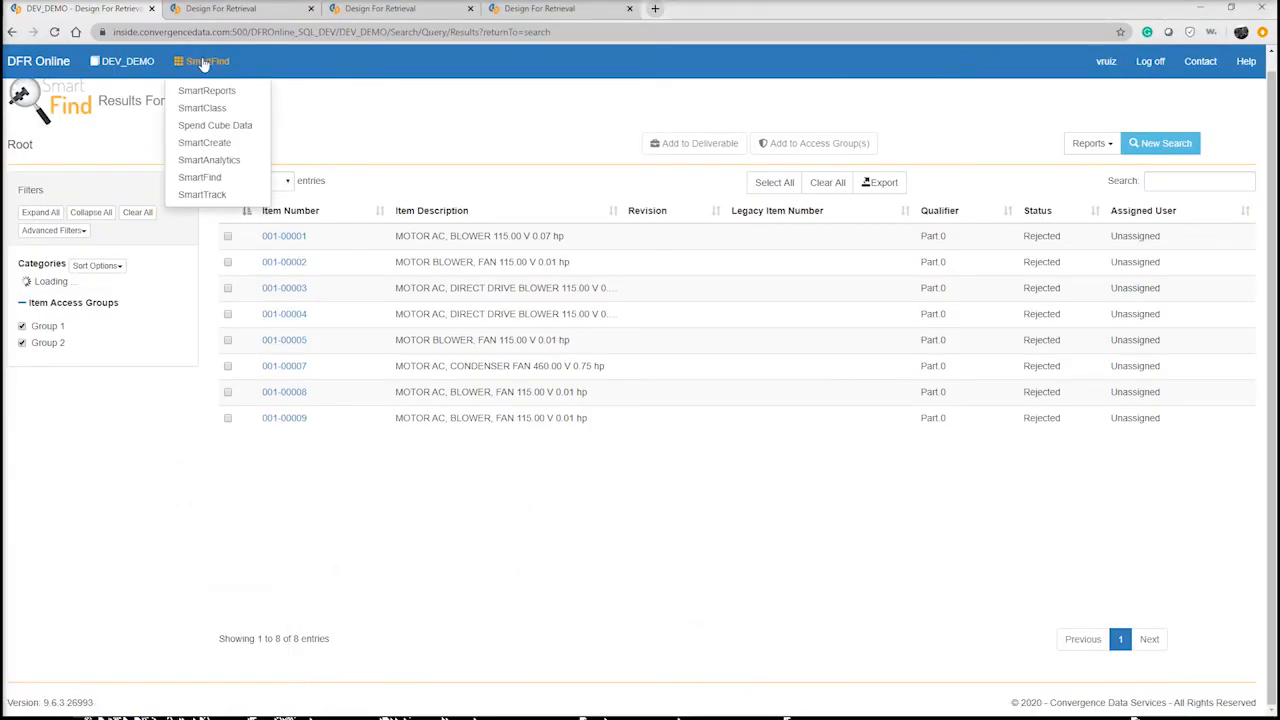
click(214, 177)
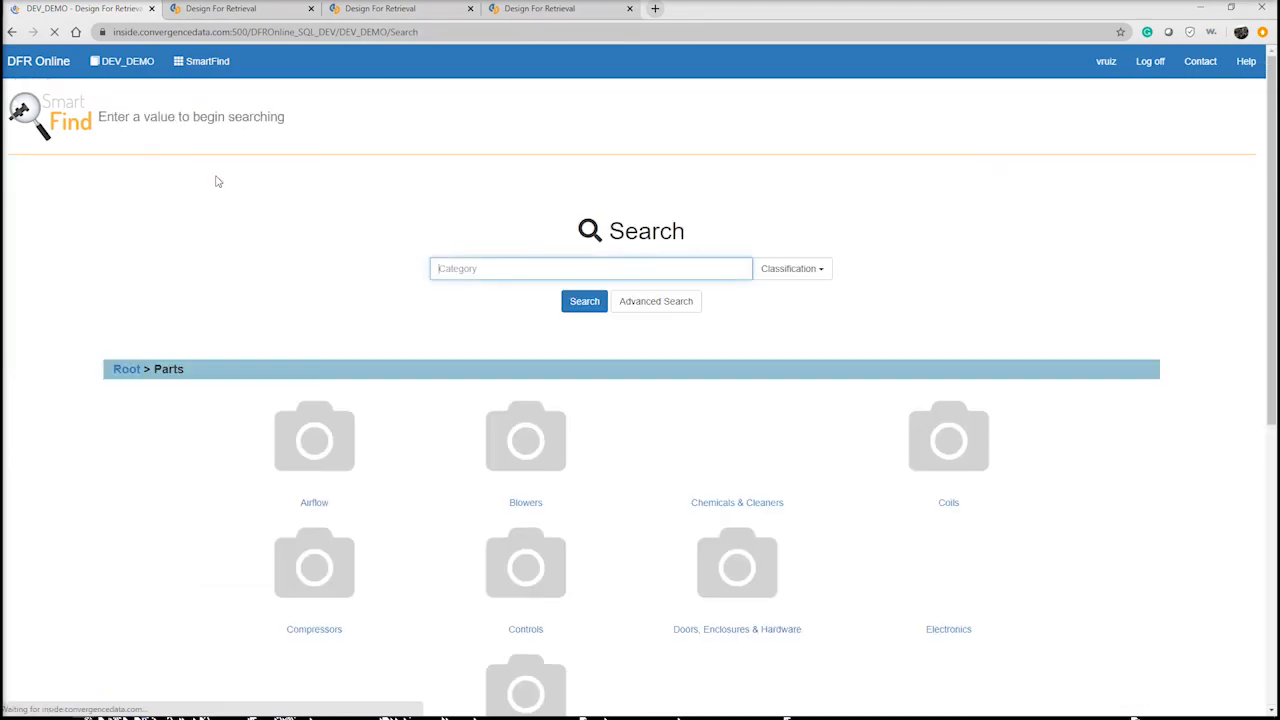
Step: Find item 001-28652 with a Part Search, open its details, and check its item number and assigned item access groups
click(790, 268)
click(780, 317)
click(504, 268)
text(001-28652)
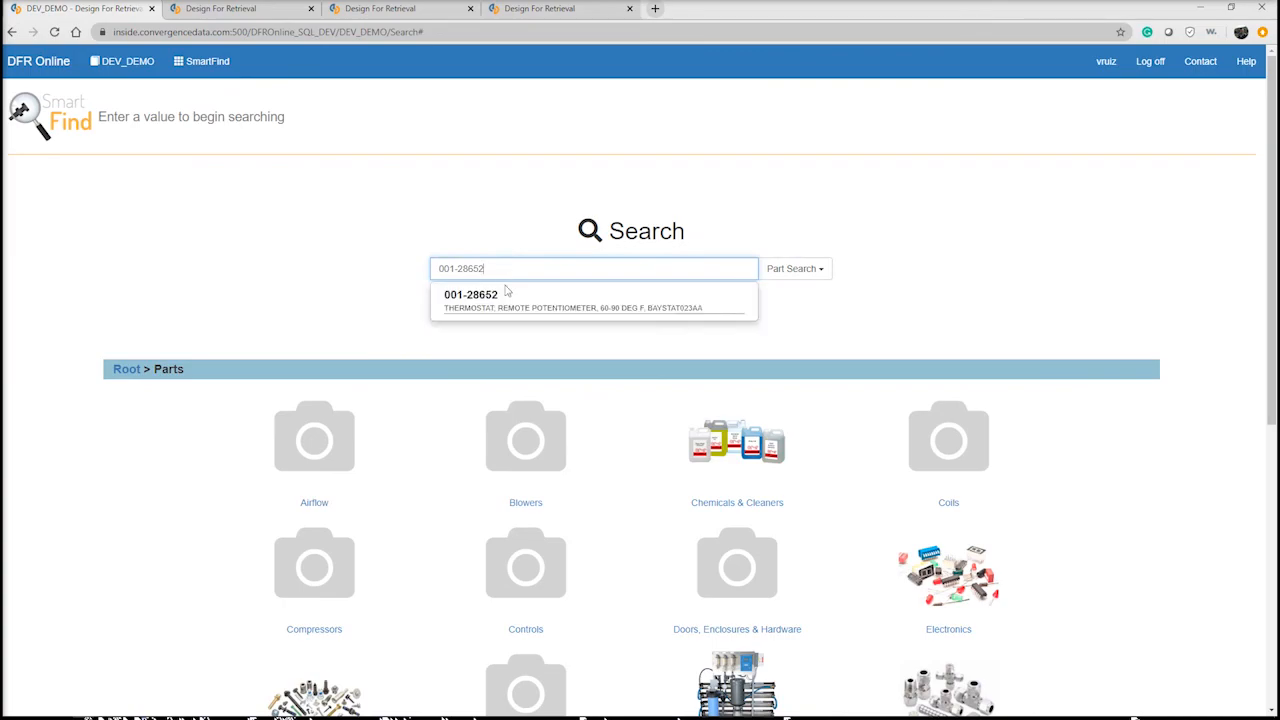
click(510, 307)
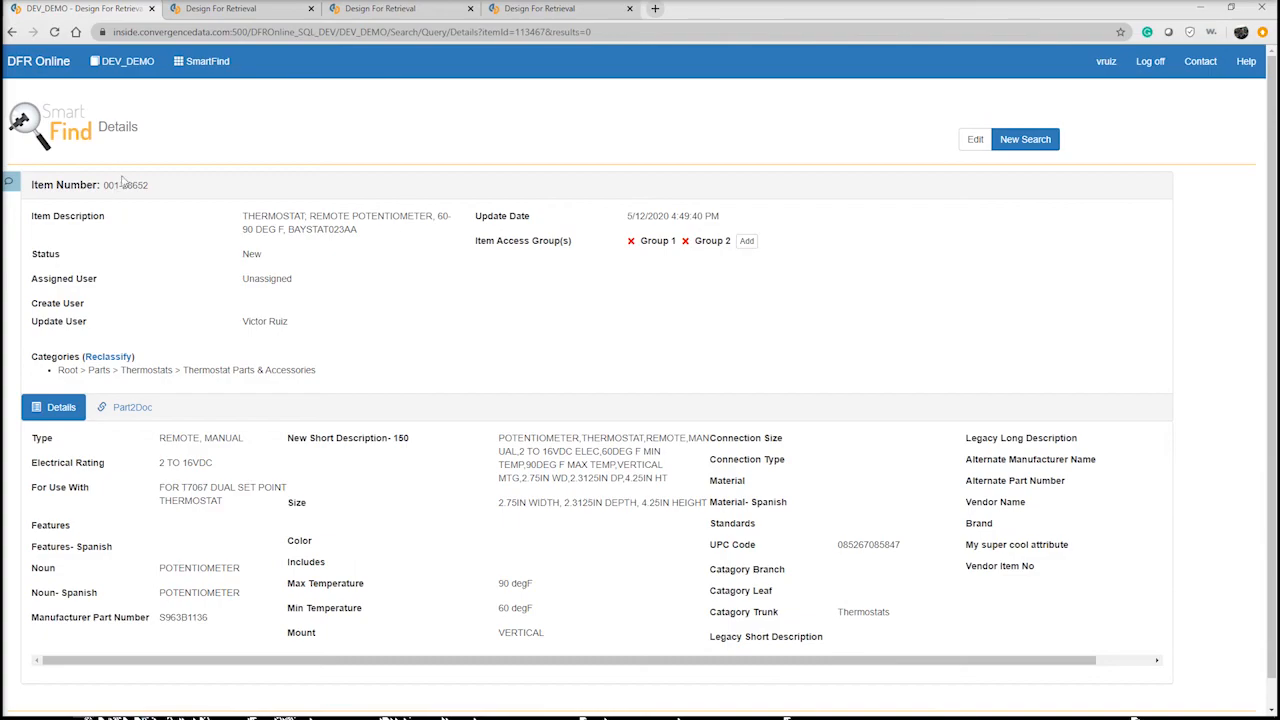
drag(125, 180, 150, 185)
click(710, 281)
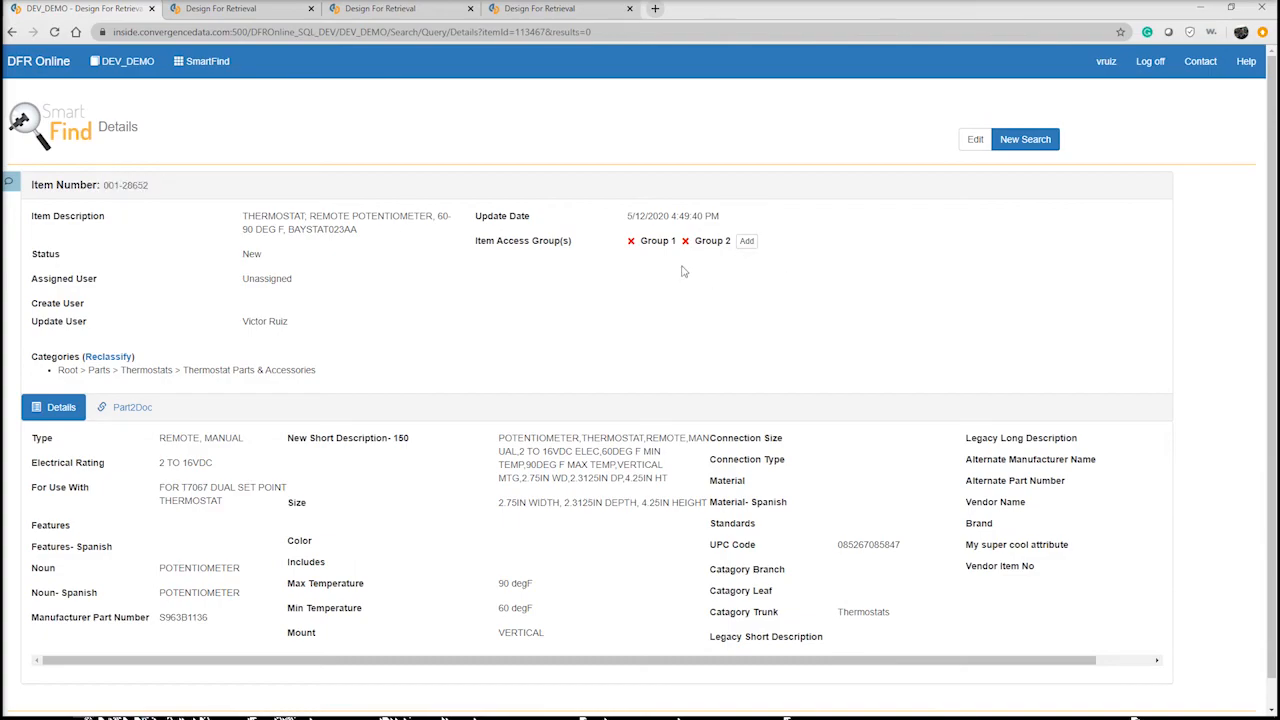